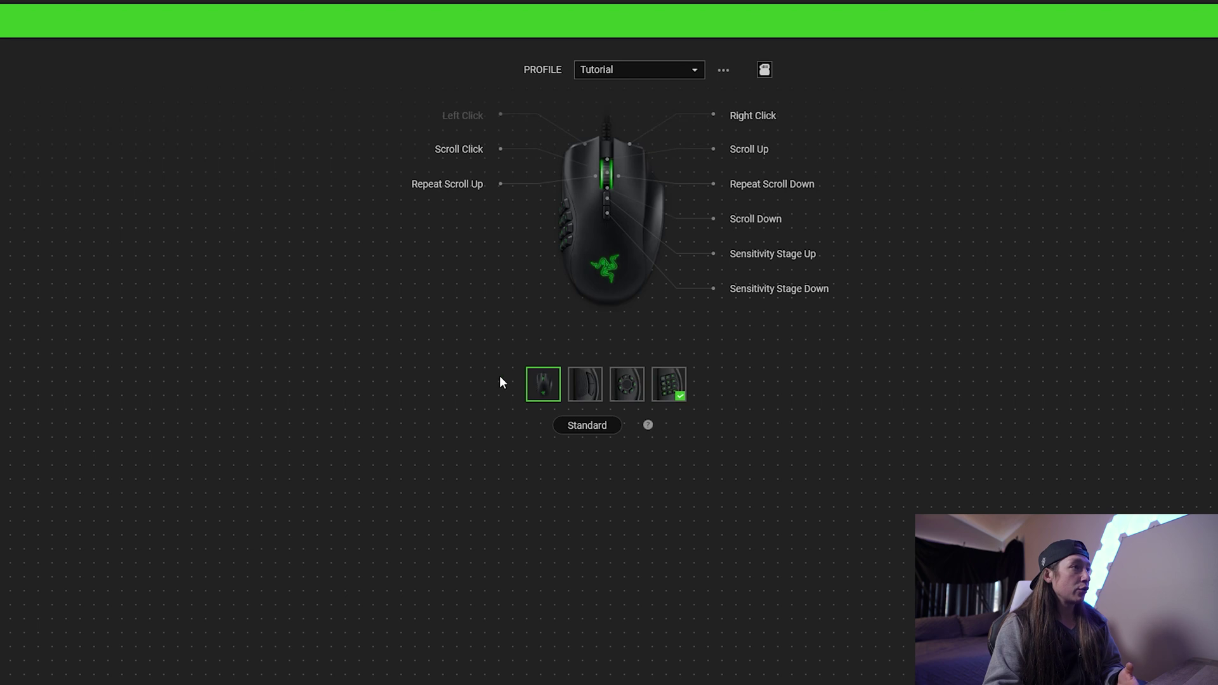
Show the Naga's side keypad buttons on the Customize page.
left_click(663, 385)
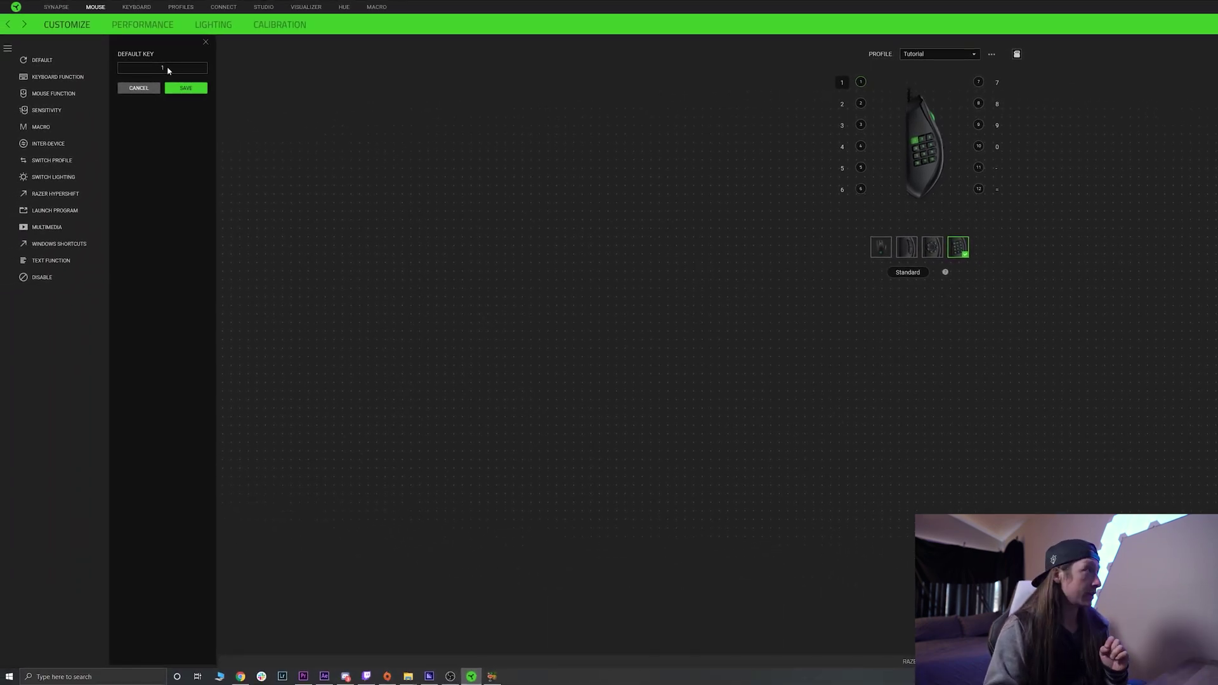
Map side button 1 to Numpad key Num 1, include modifiers, save, then select button 2.
left_click(66, 78)
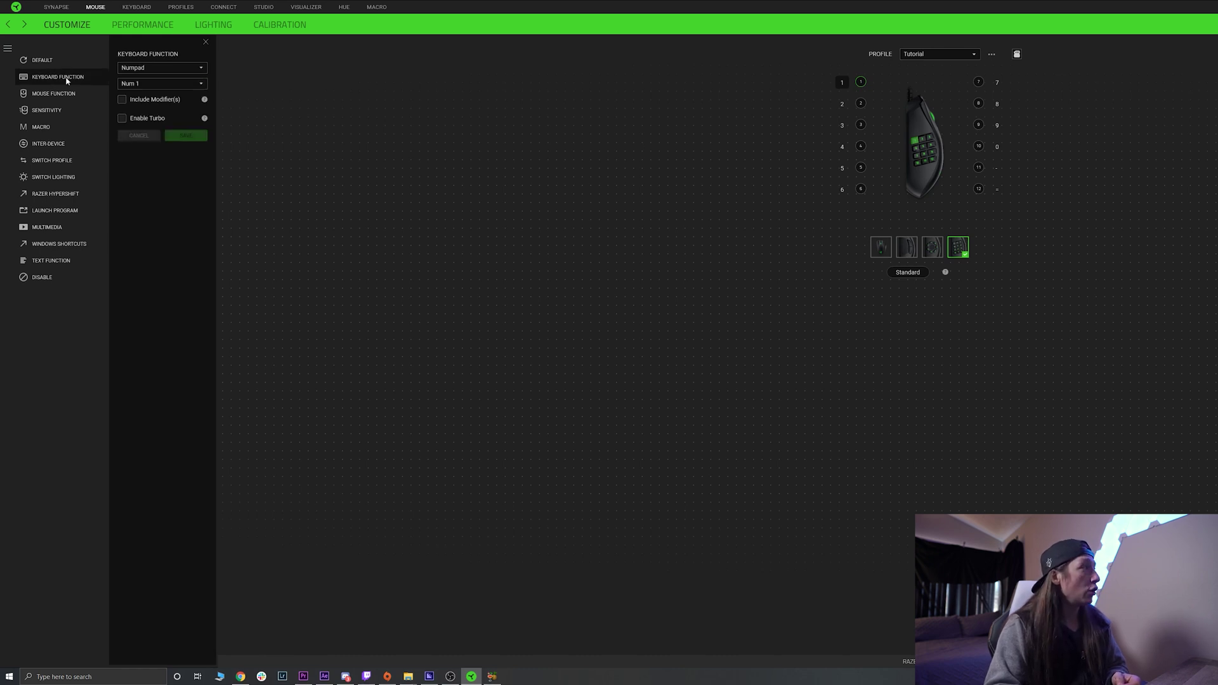
left_click(149, 68)
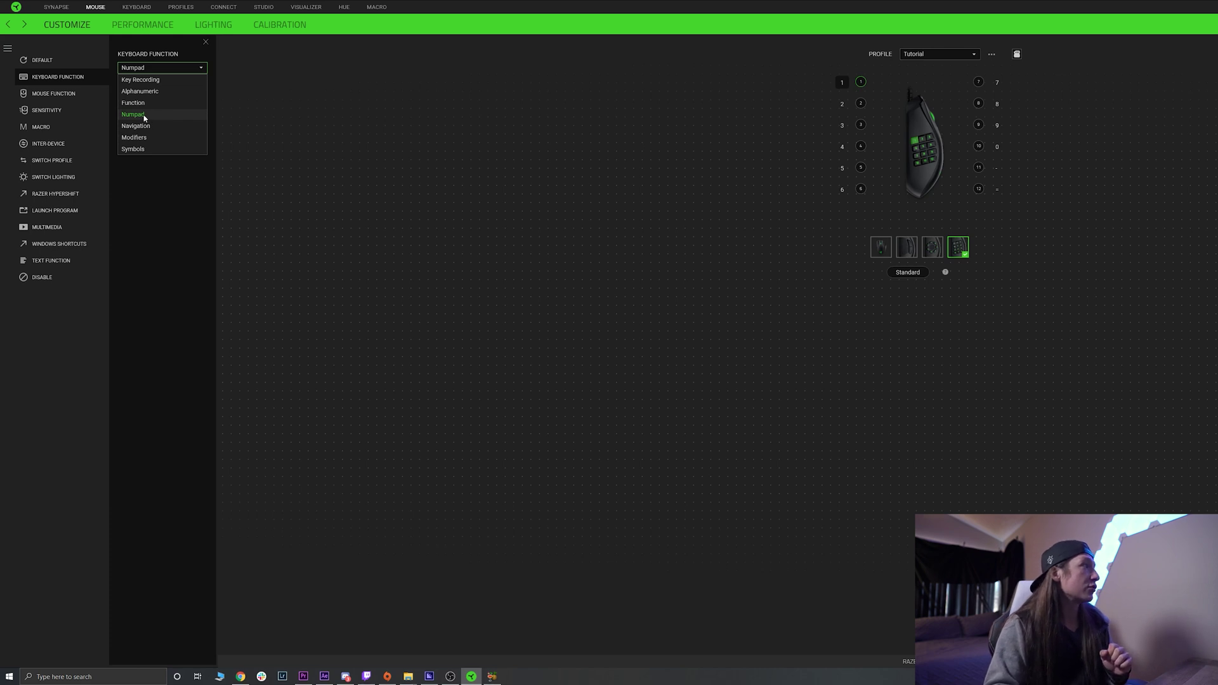
left_click(144, 114)
left_click(144, 83)
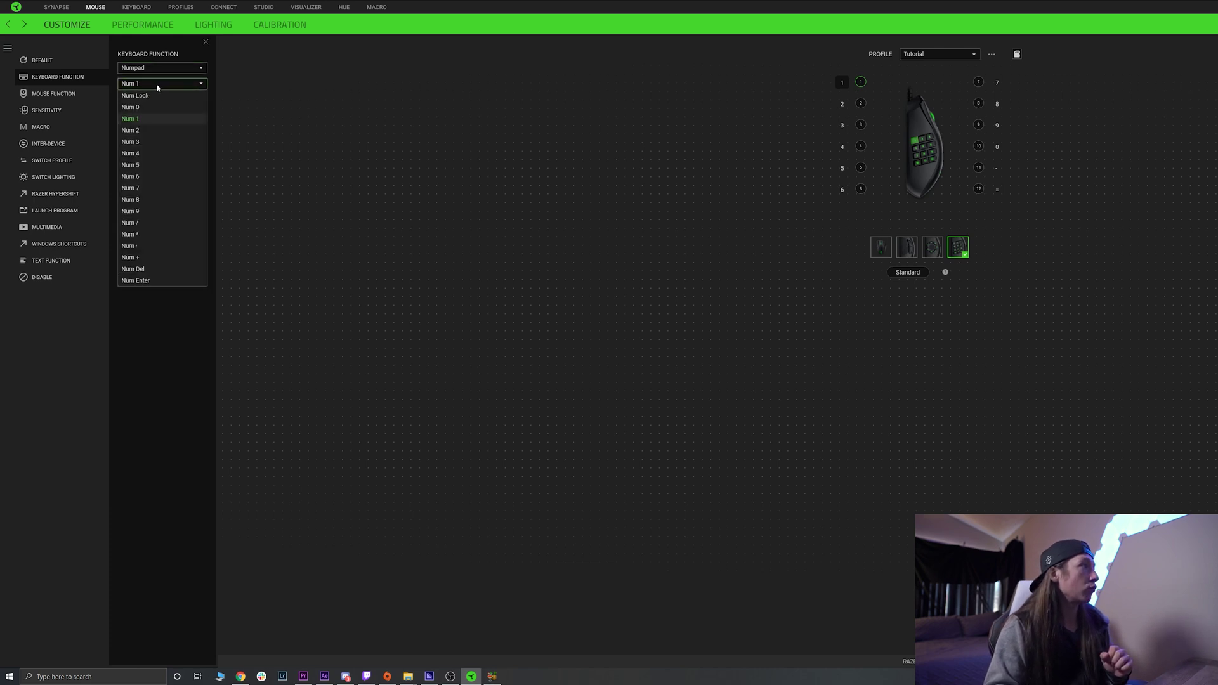
left_click(126, 119)
left_click(122, 100)
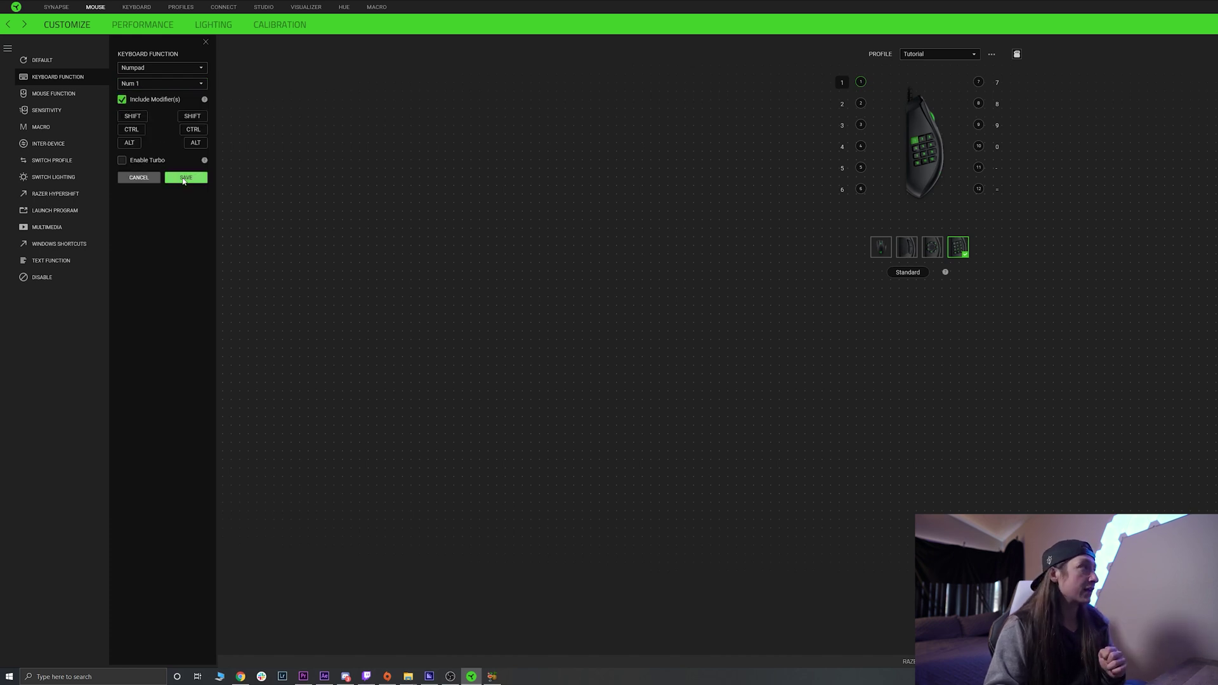
left_click(183, 179)
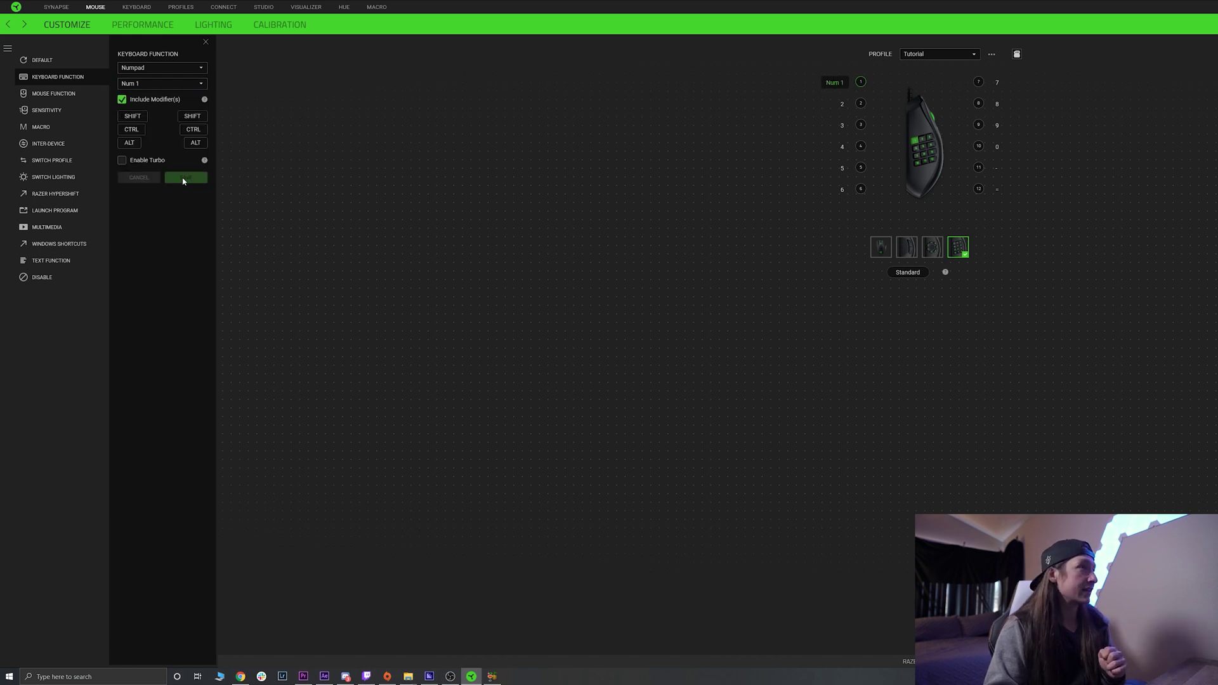
left_click(843, 111)
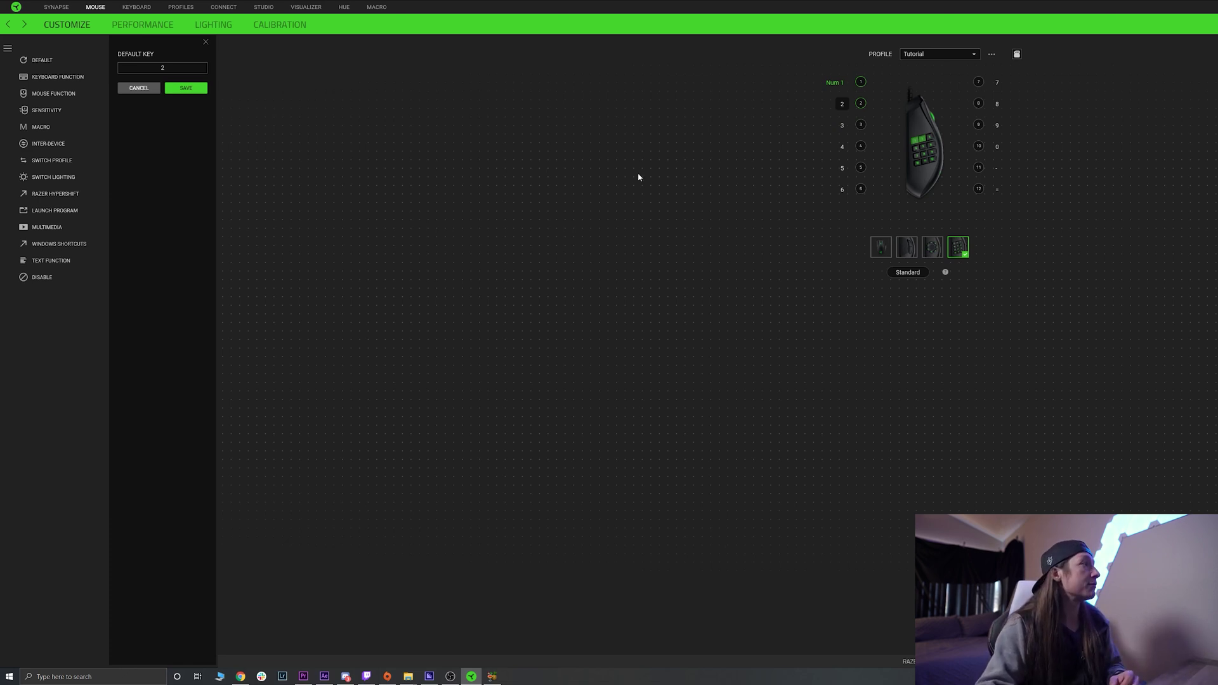
Set side button 2 to Macro, browse the Assign Macro list, and go to Configure Macros.
left_click(70, 133)
left_click(144, 68)
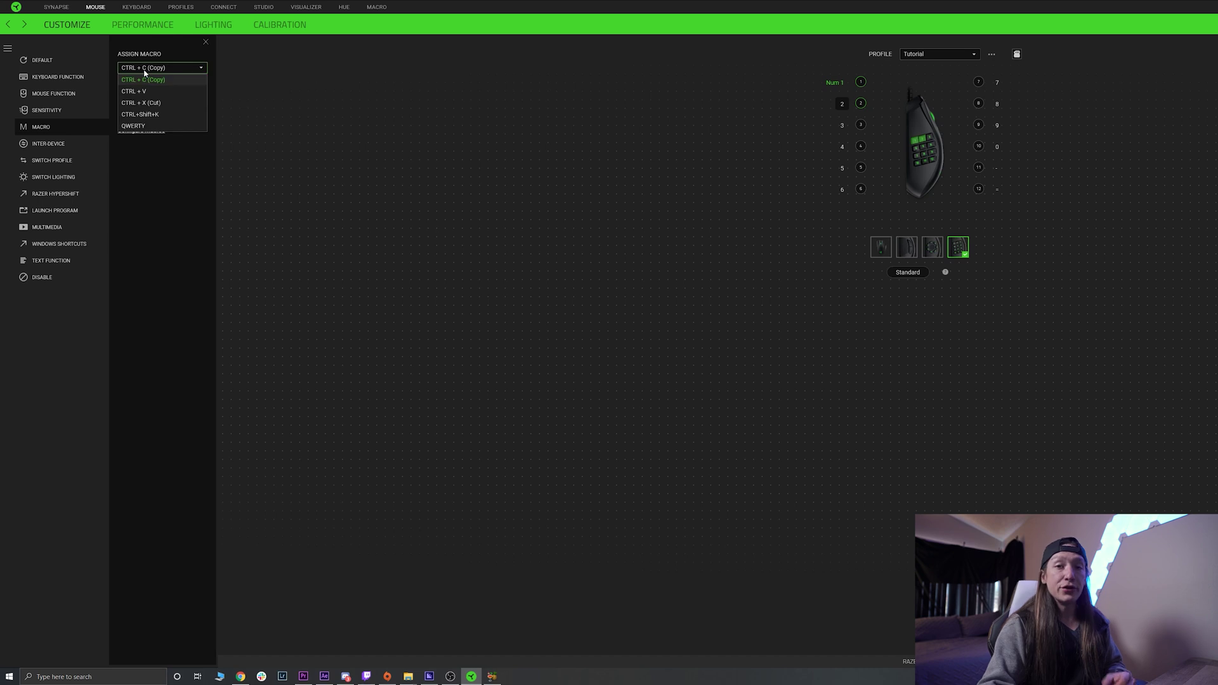
left_click(145, 72)
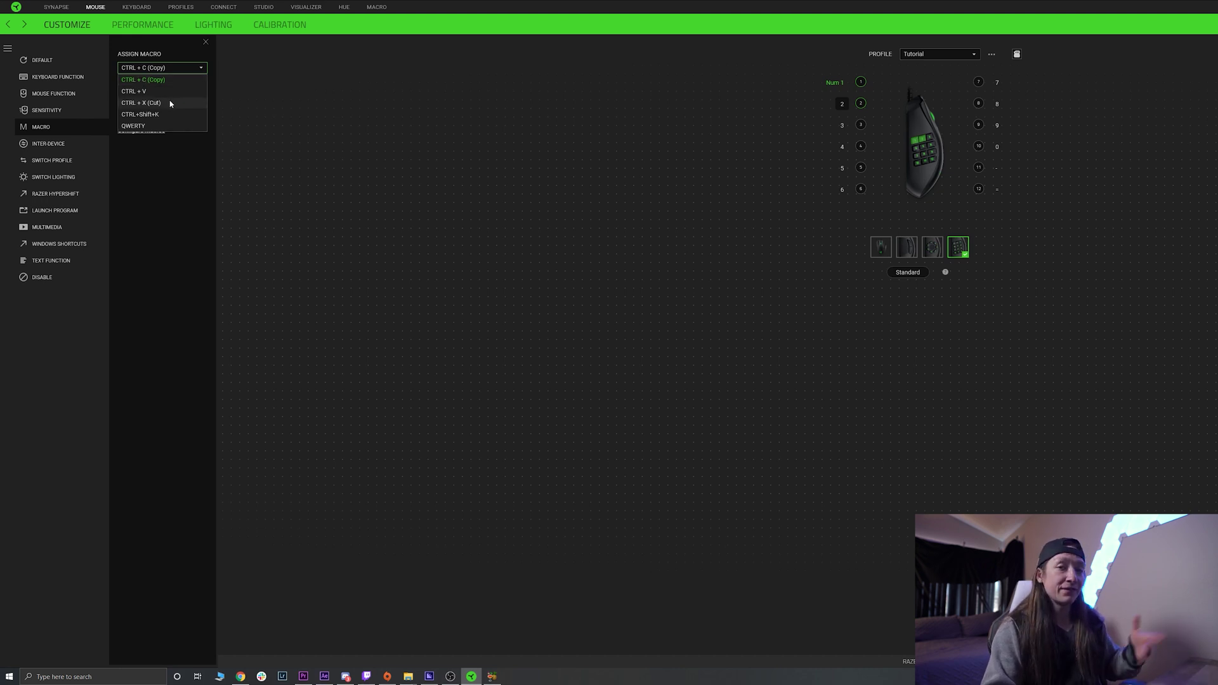
left_click(158, 155)
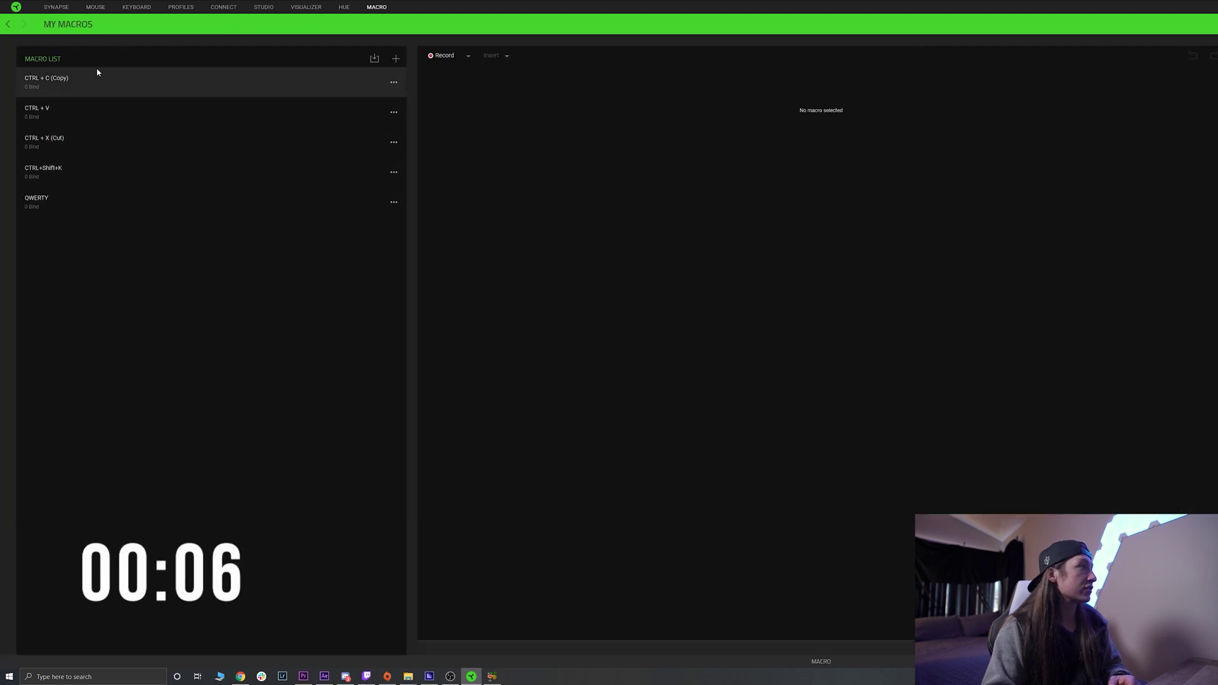
Add a new macro and name it Peanut Butter.
left_click(395, 59)
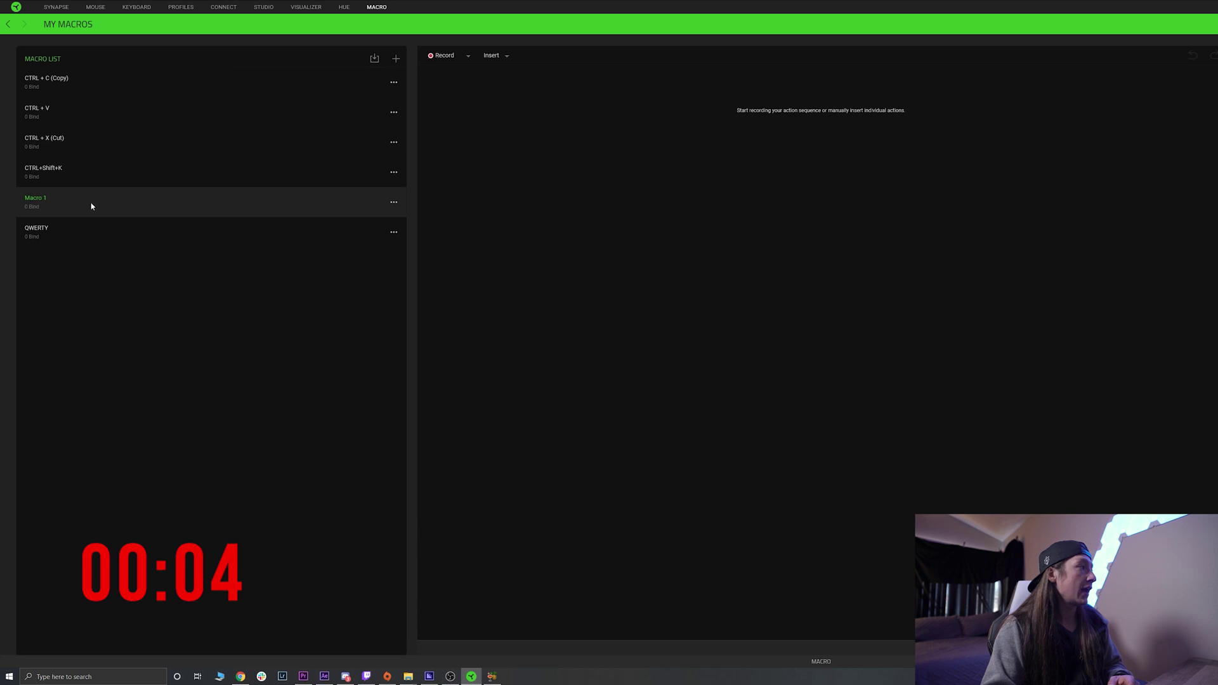
left_click(47, 194)
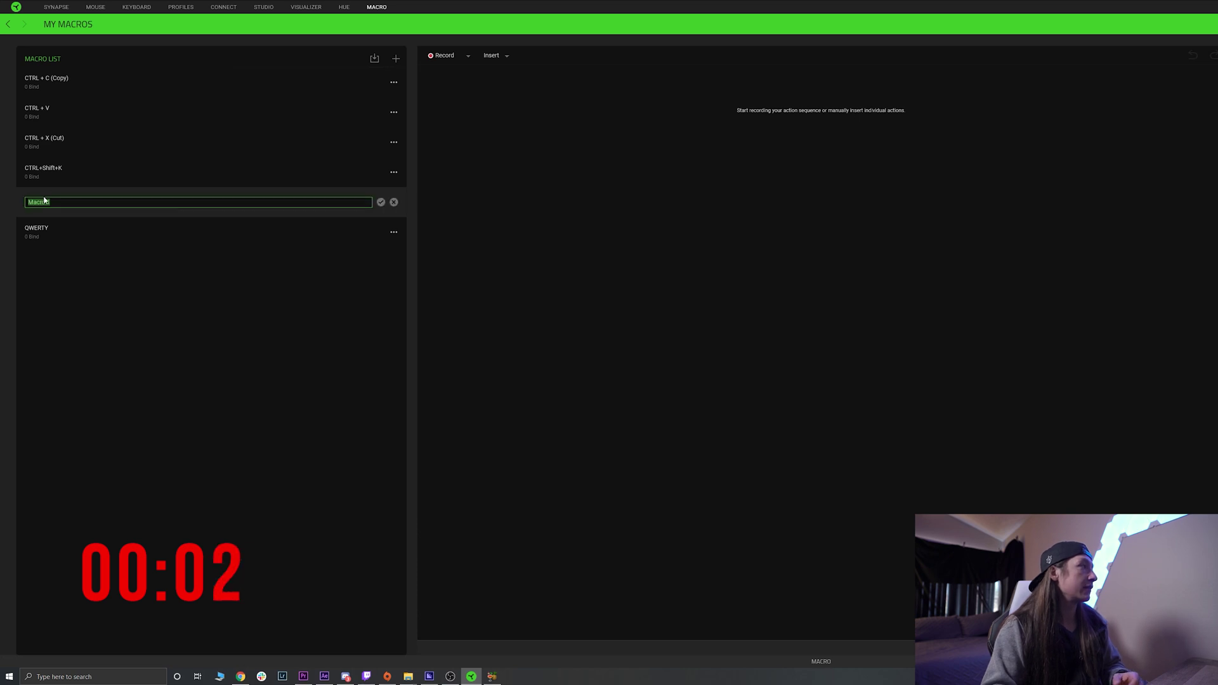
type("R")
type("eanutBu")
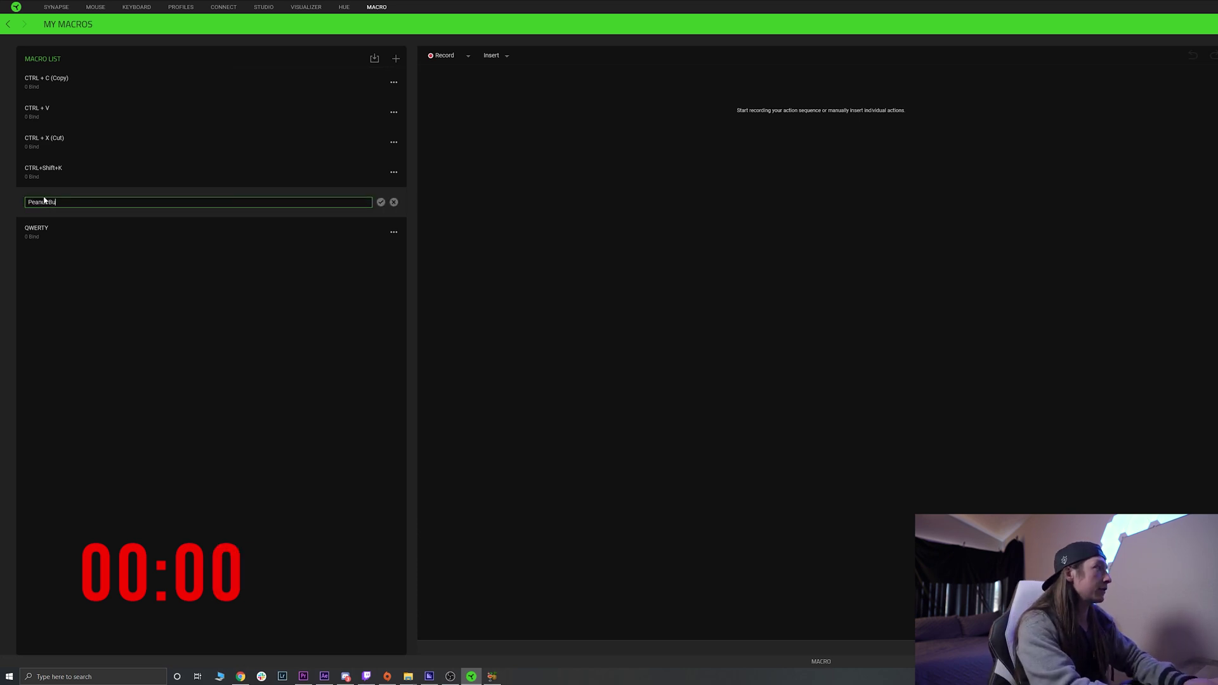
type("tter")
key("Return")
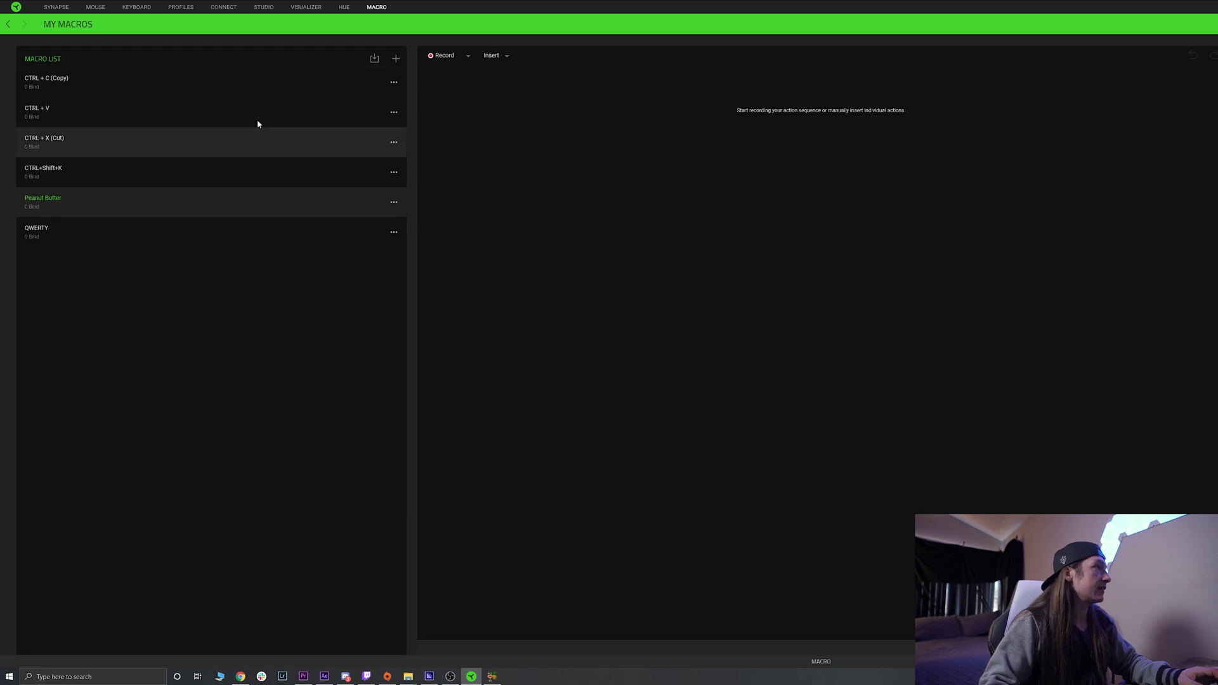
Record the keystrokes 'Peanut Butter' into the macro.
left_click(432, 57)
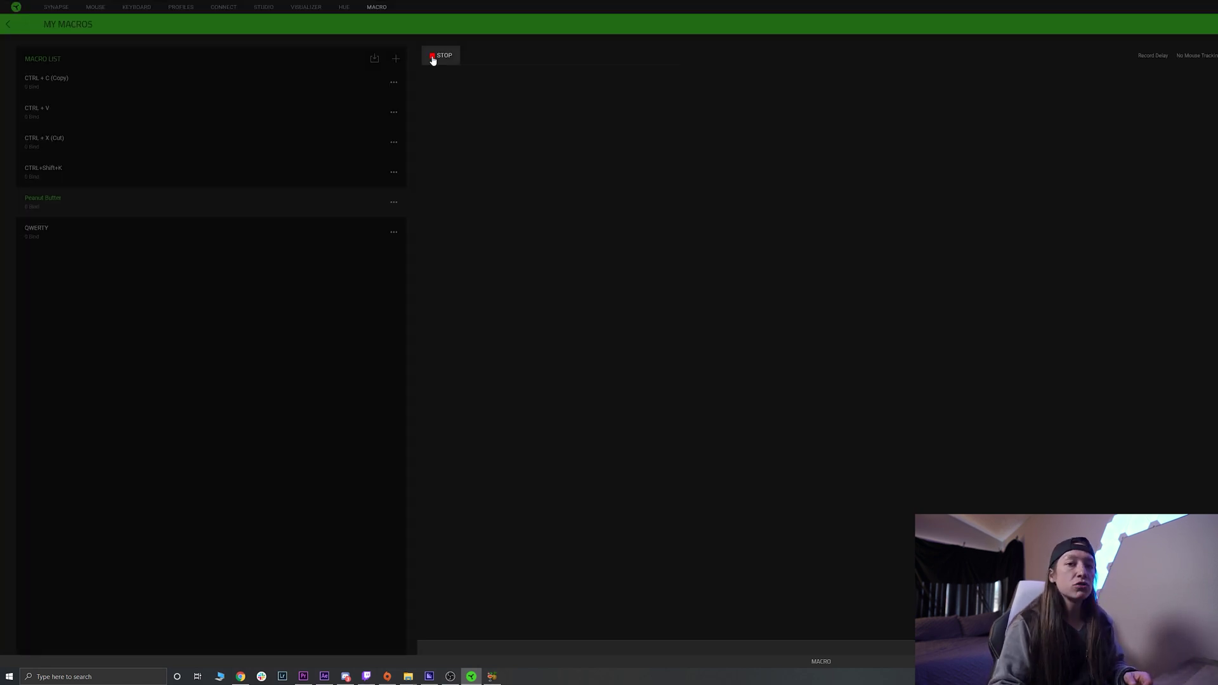
type("Peanut ")
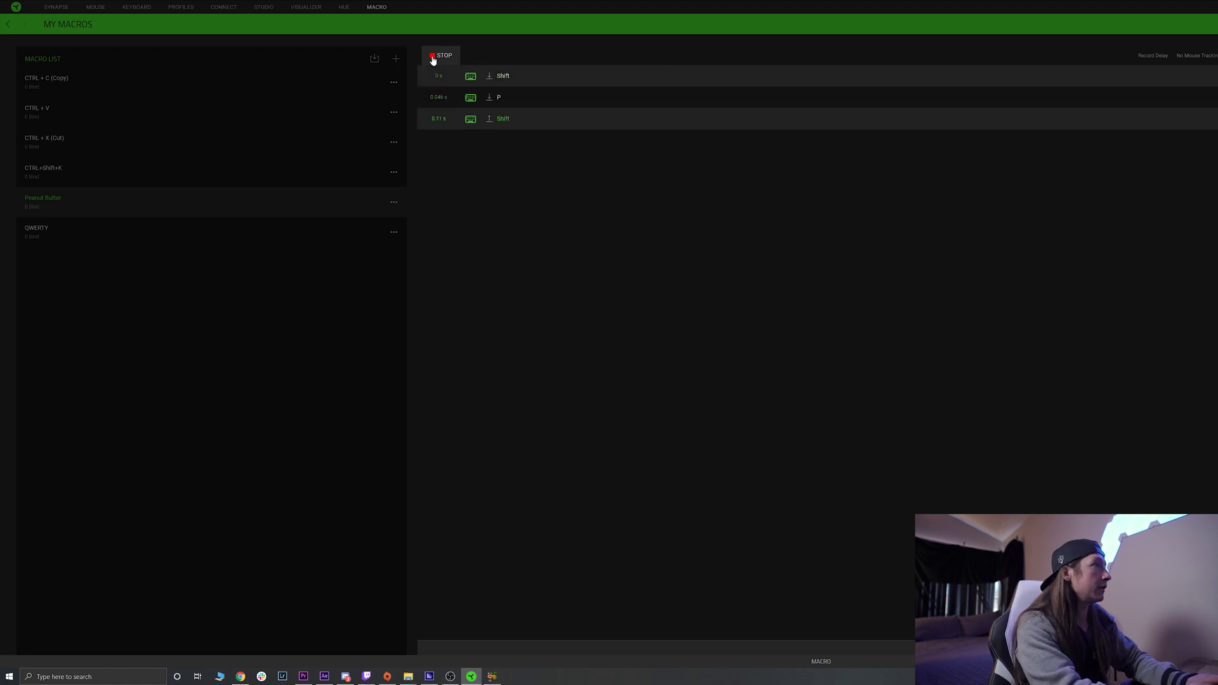
type("Butter")
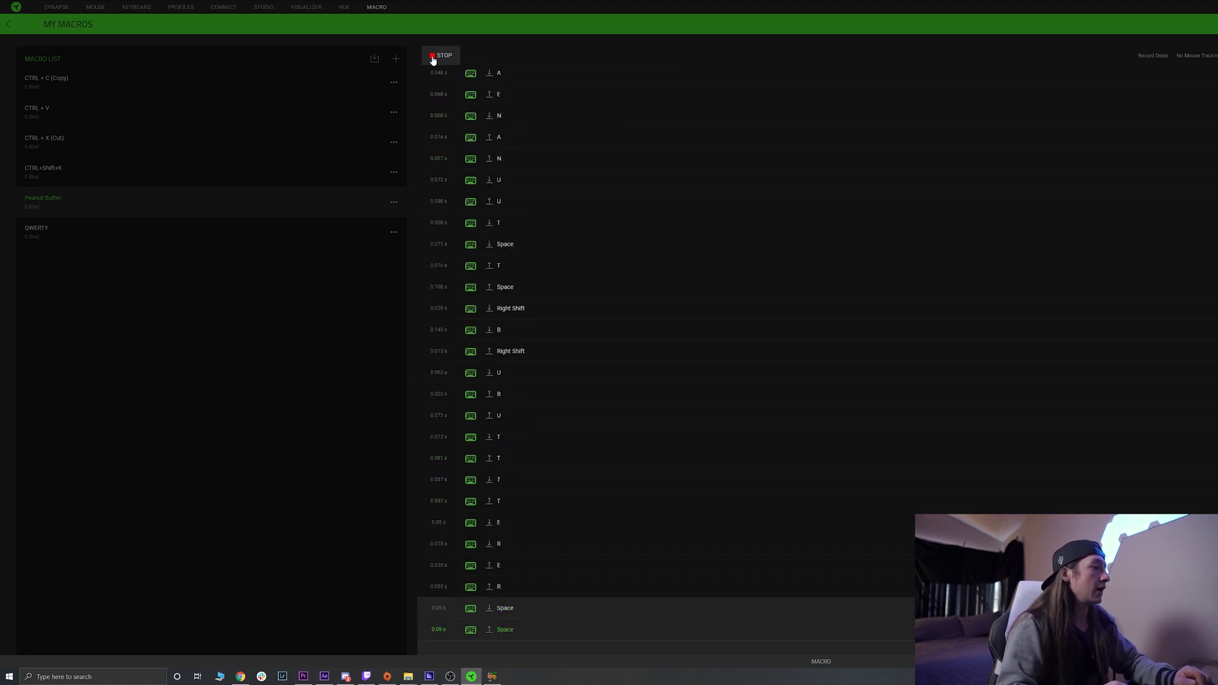
left_click(441, 56)
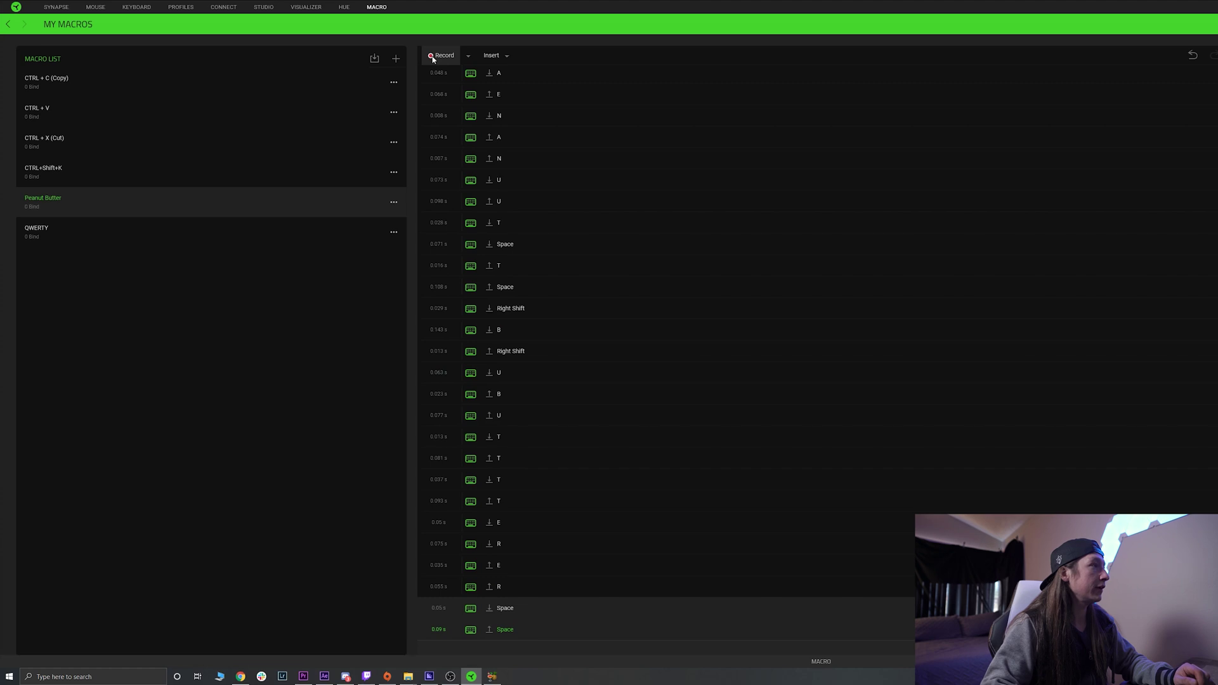
Assign the Peanut Butter macro to side button 2, then start a Windows Start search.
left_click(9, 26)
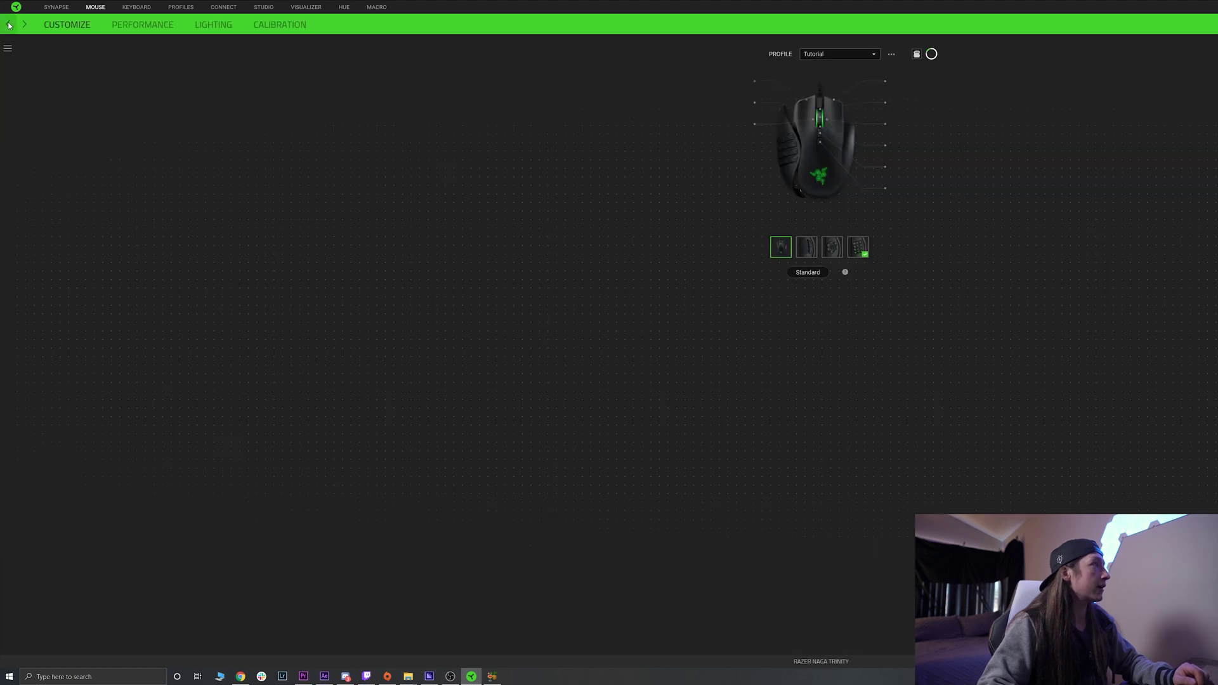
left_click(855, 250)
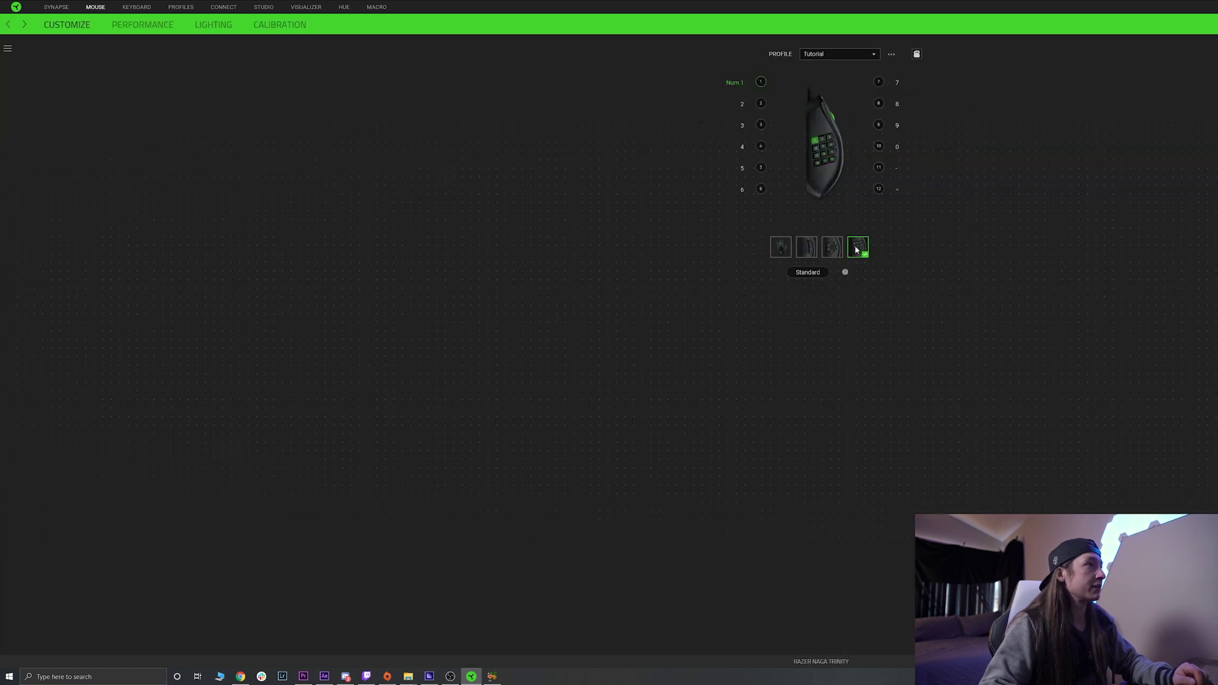
left_click(742, 107)
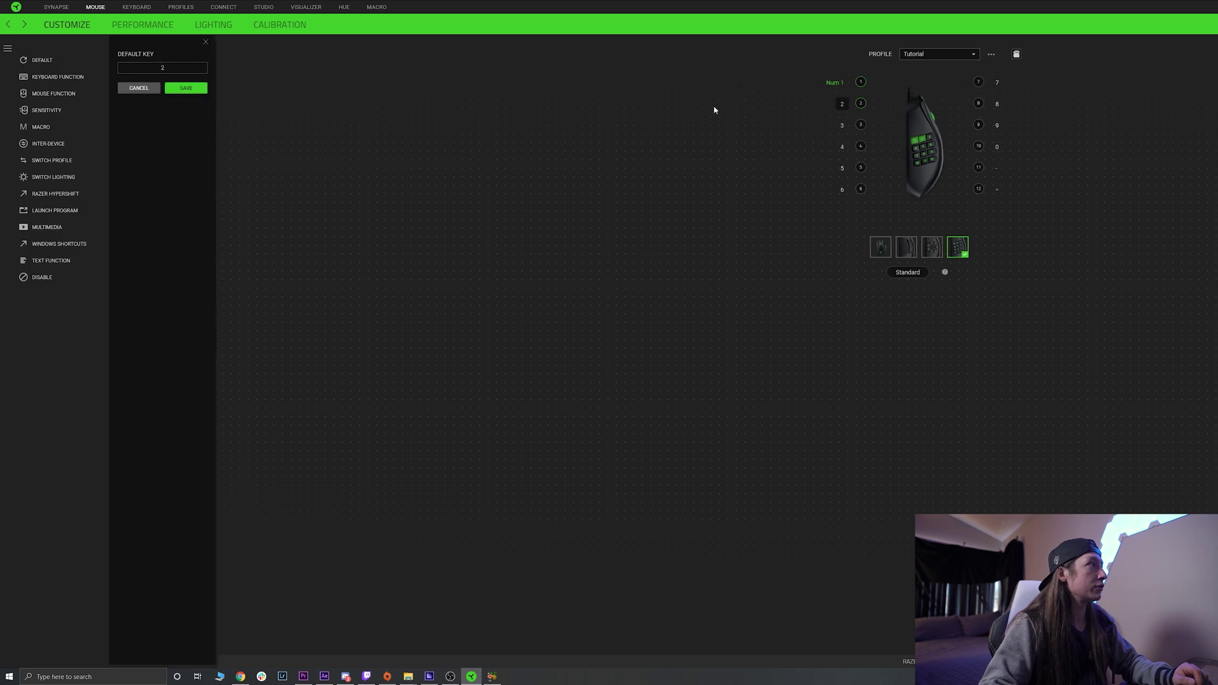
left_click(62, 128)
left_click(189, 67)
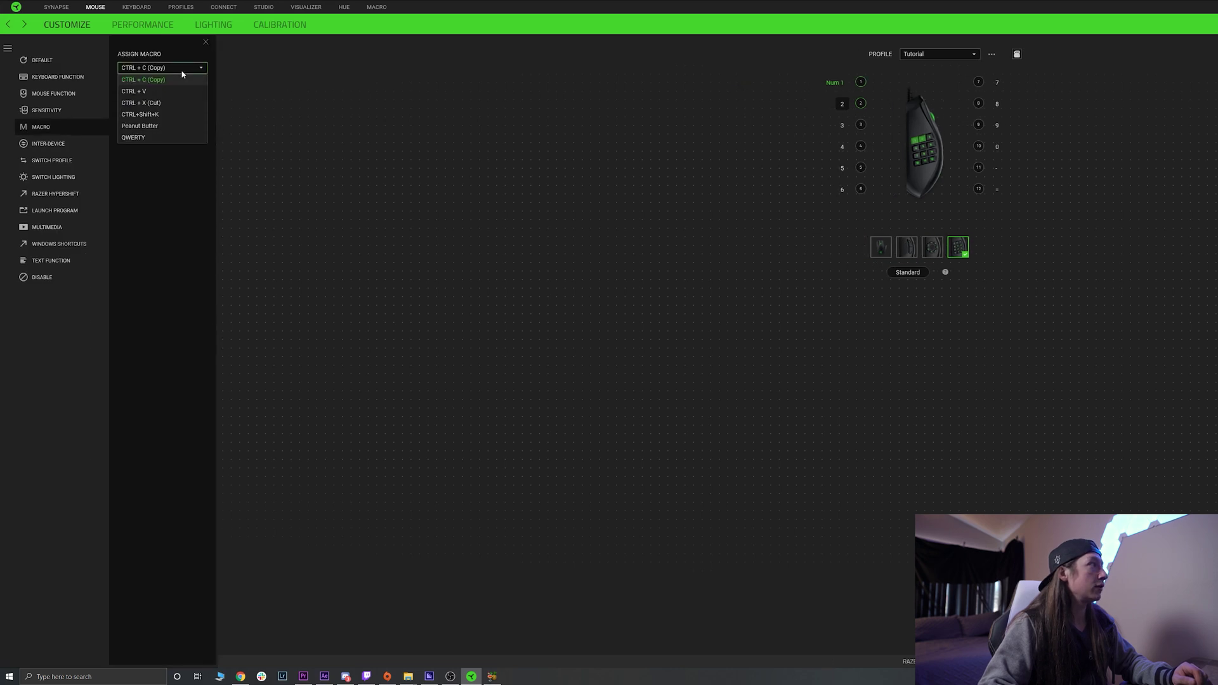
left_click(152, 127)
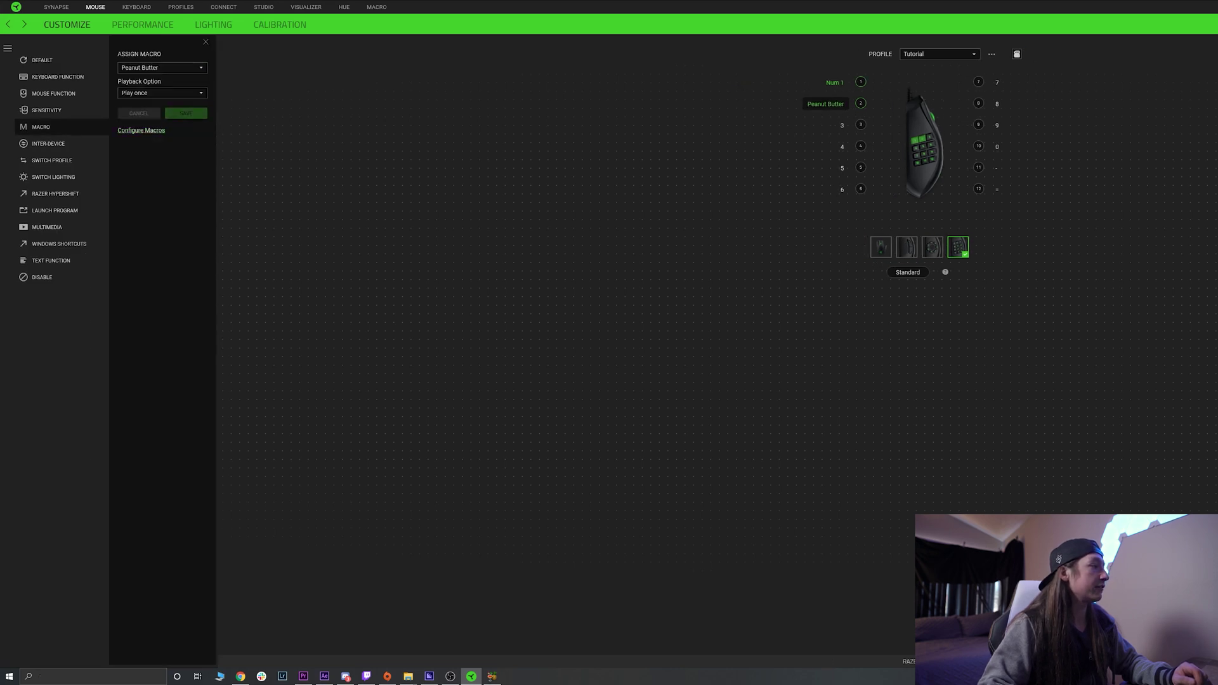
left_click(3, 683)
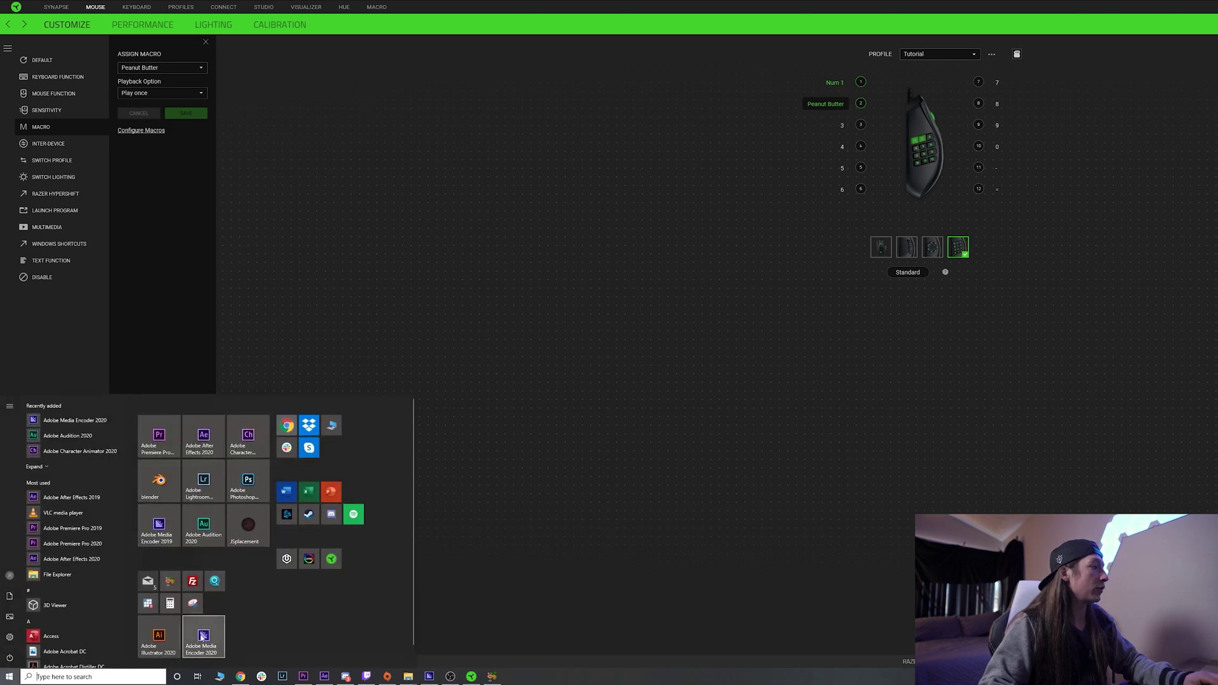
left_click(85, 678)
Search 'word', launch Microsoft Word, and create a blank document.
type("word")
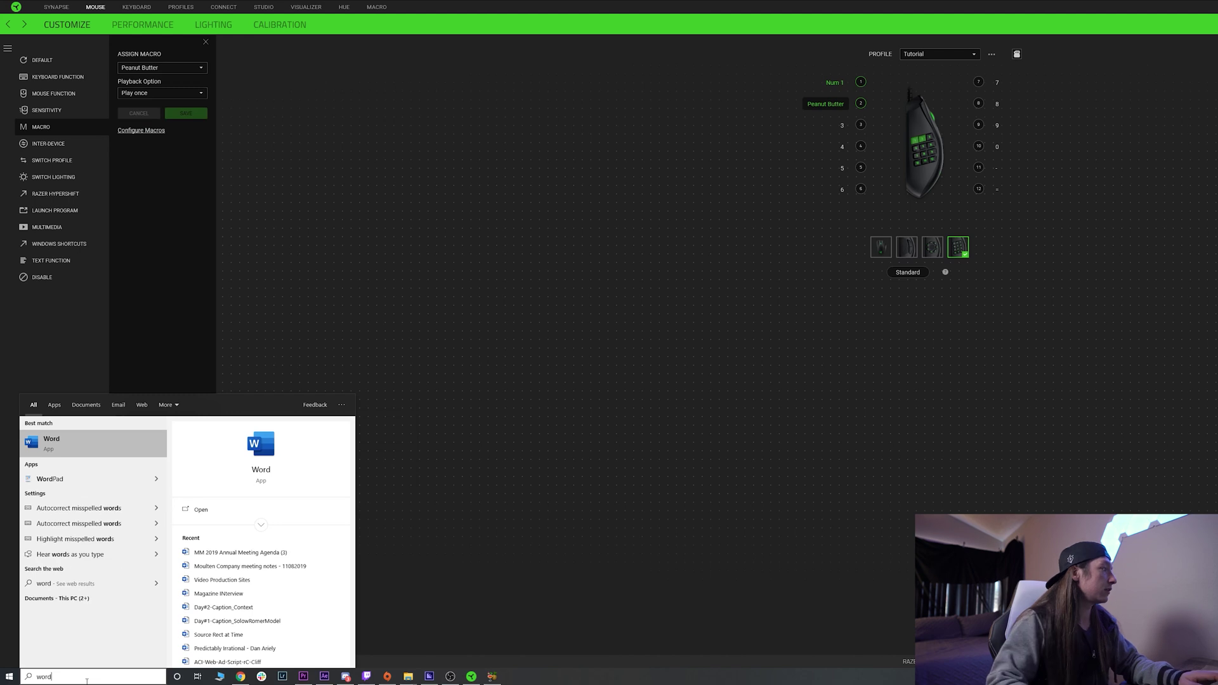
left_click(95, 444)
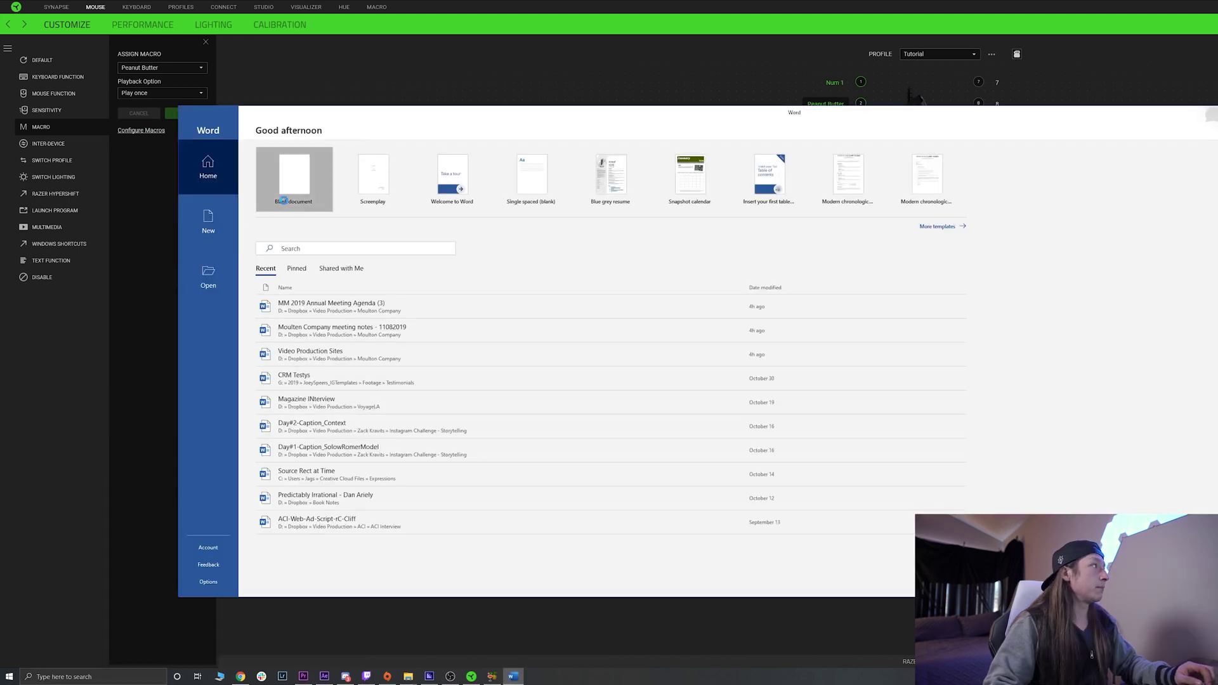
left_click(284, 200)
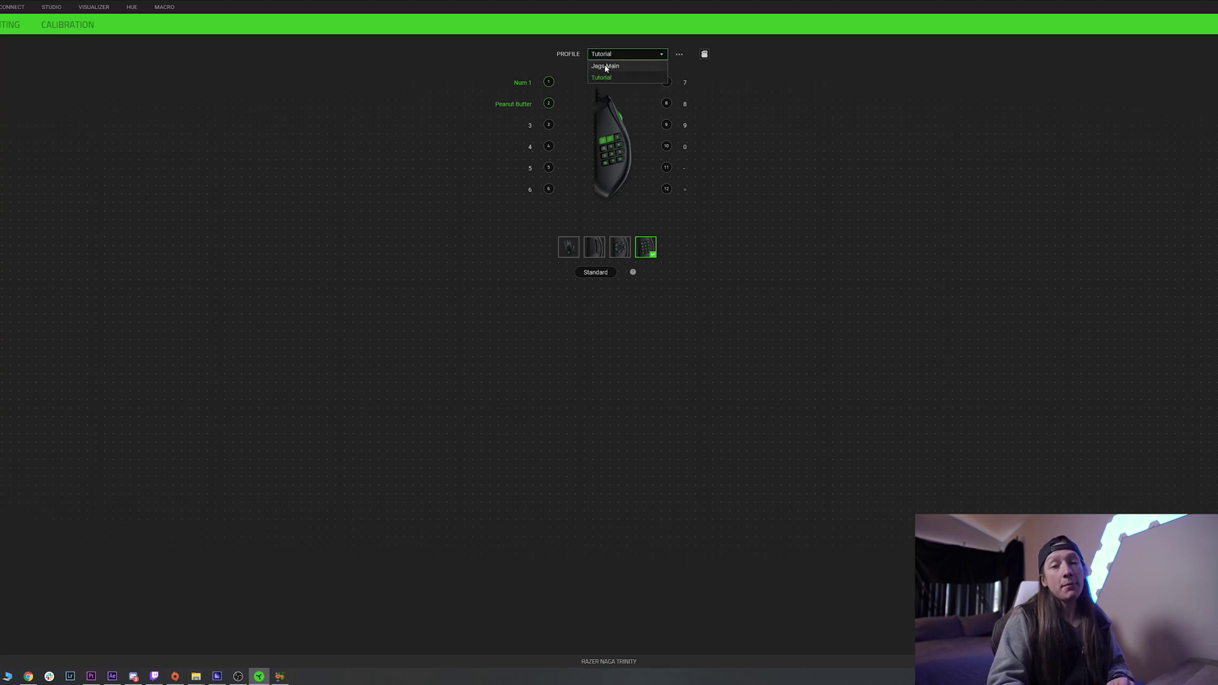
Select the Jags Main profile from the Profile dropdown.
left_click(606, 66)
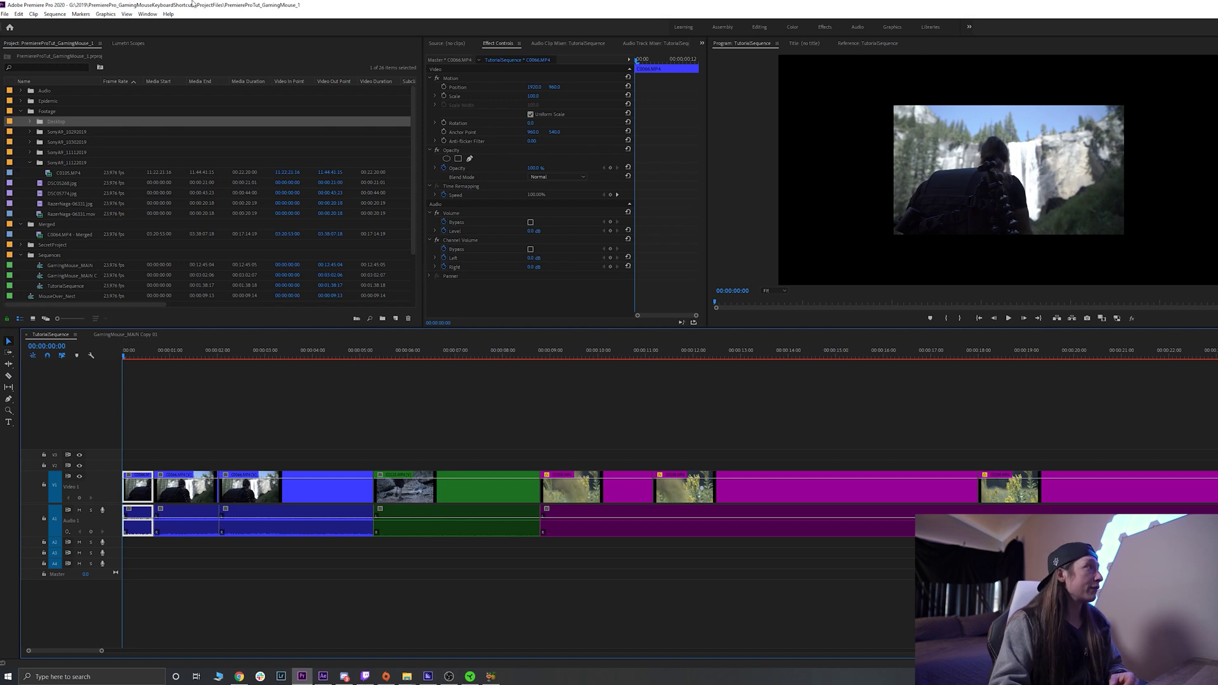
Open Keyboard Shortcuts via Edit > Preferences.
left_click(18, 14)
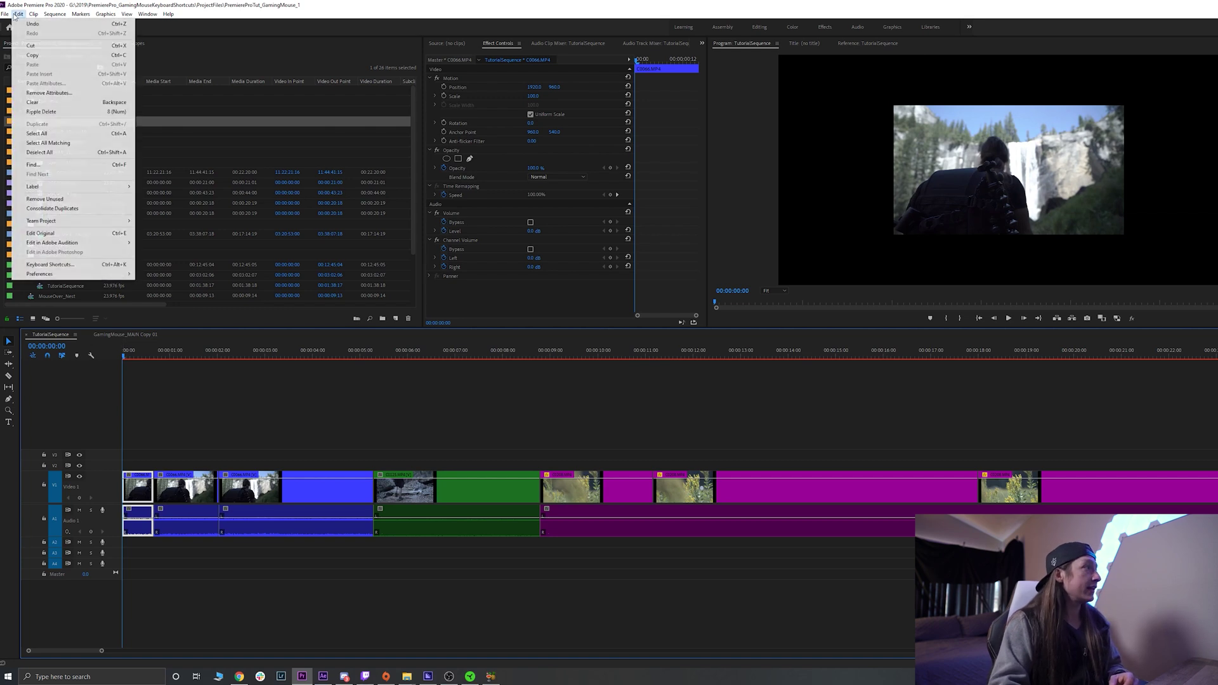
left_click(77, 266)
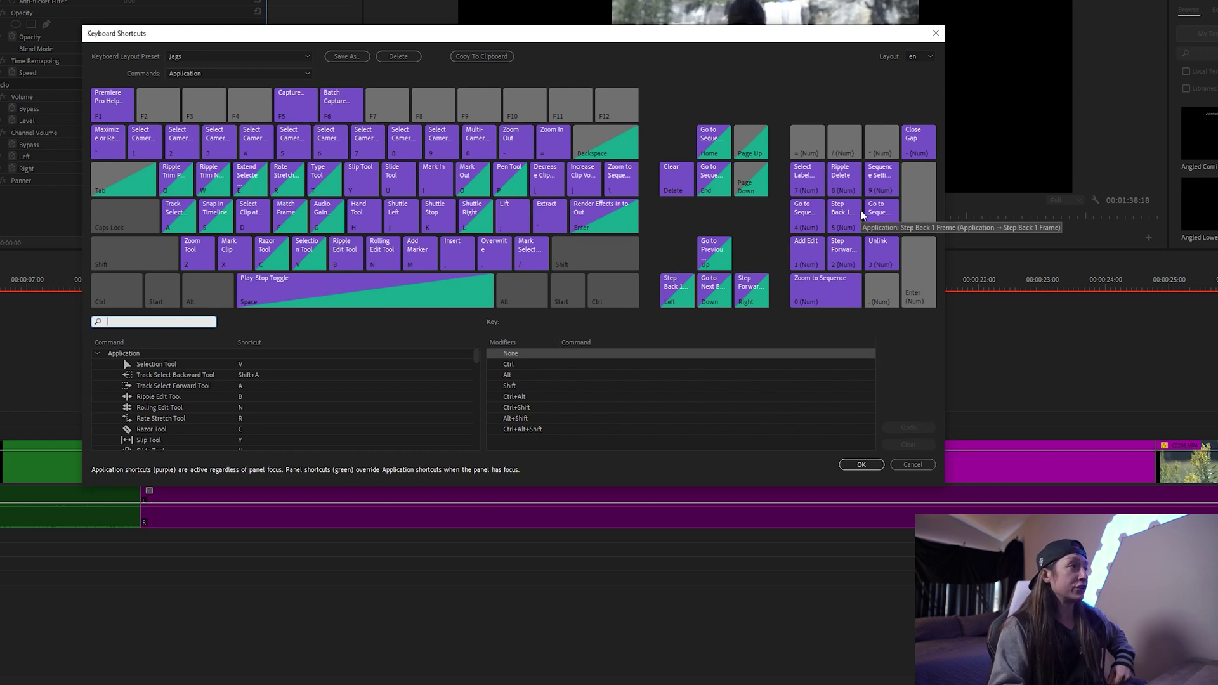
Load the Adobe Premiere Pro Default preset and bind Add Edit to Numpad 1.
left_click(272, 58)
left_click(188, 69)
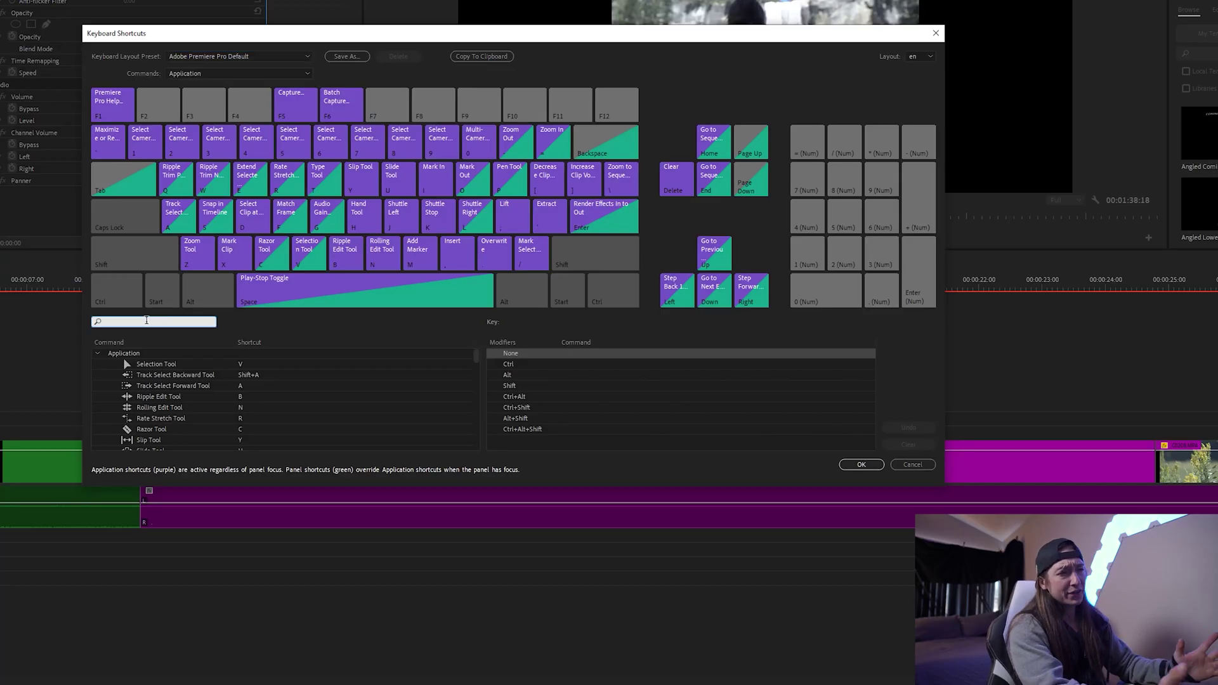
type("add edit")
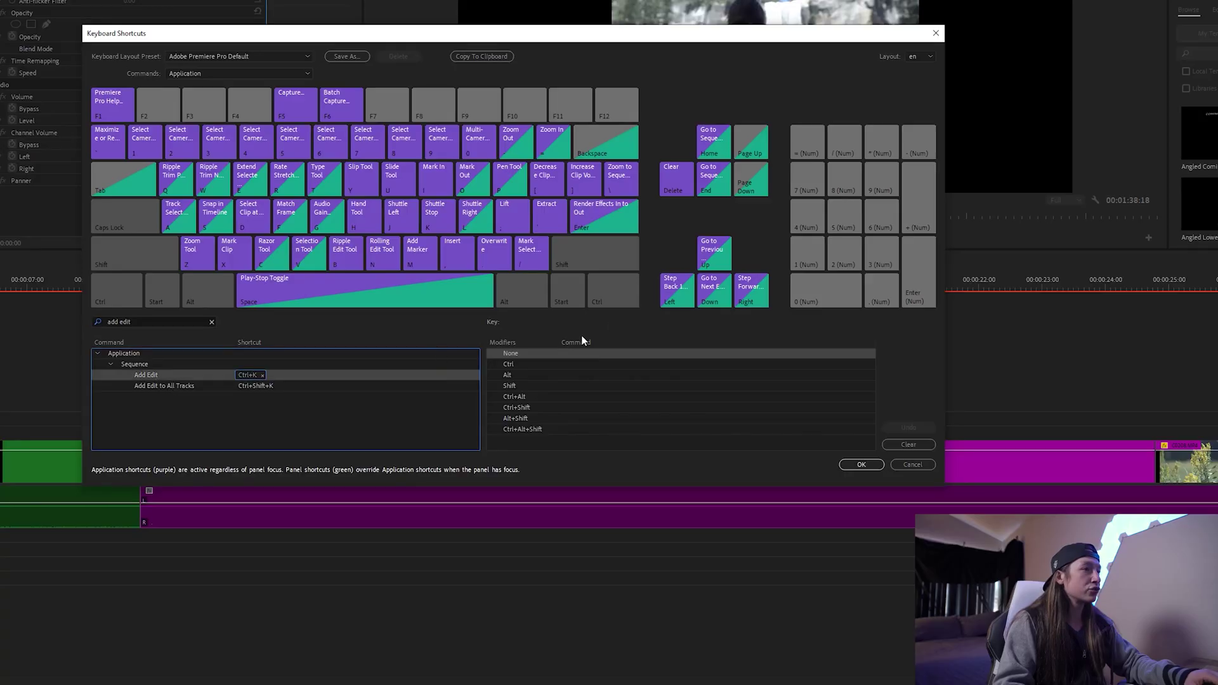
key("KP_1")
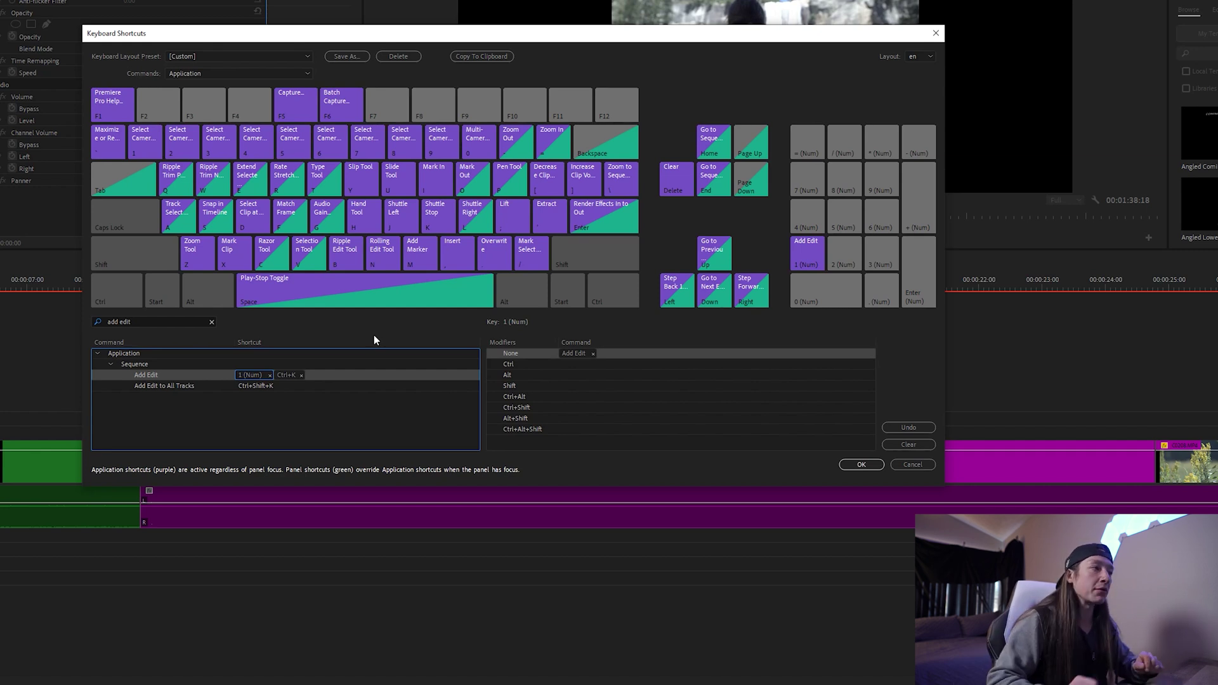
left_click(211, 322)
Search 'unlin' and select the Unlink command to add a numpad shortcut.
type("u")
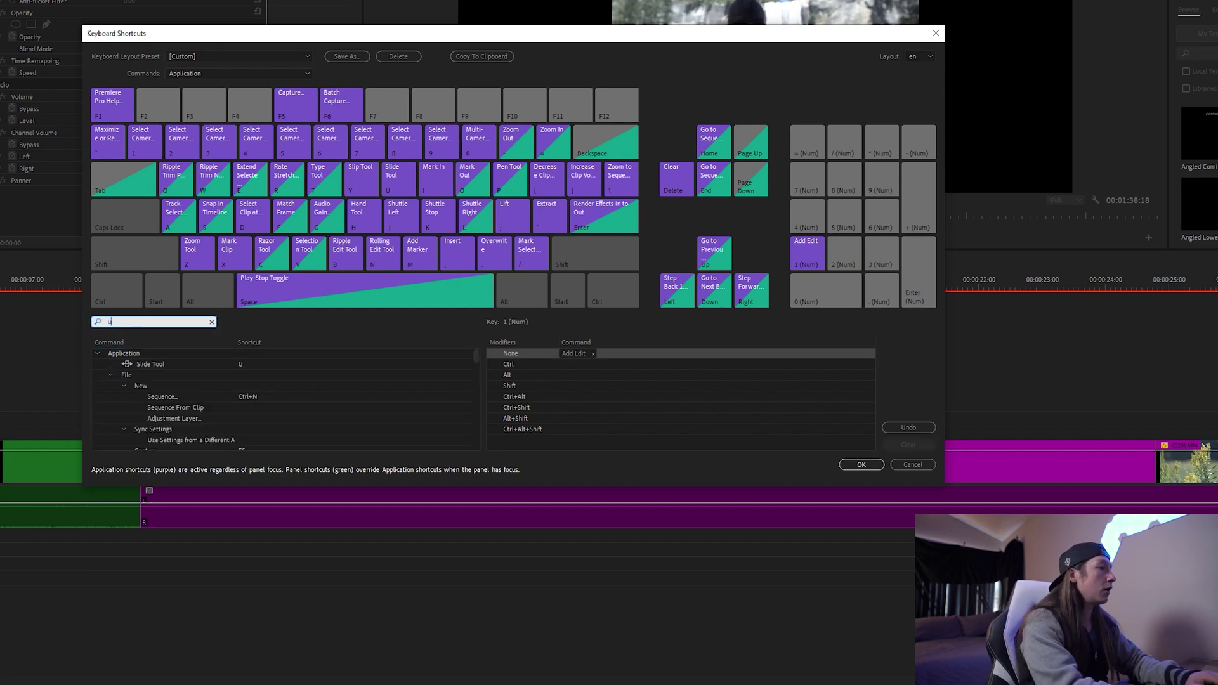
type("nlink")
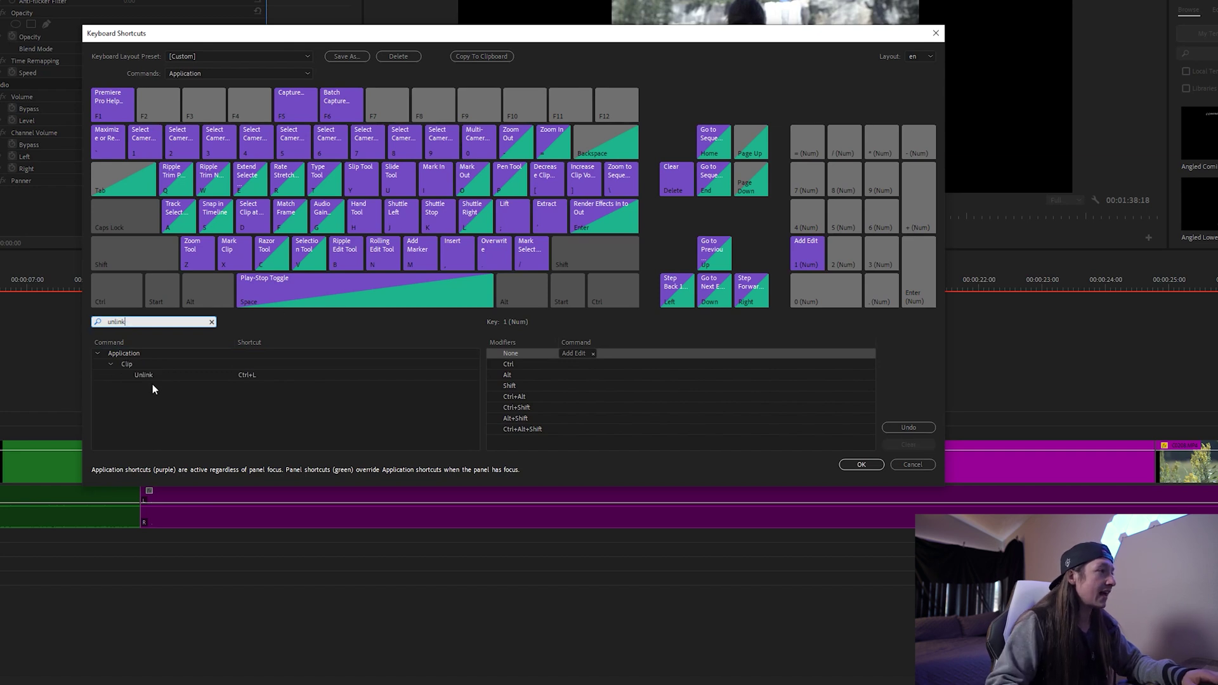
left_click(159, 375)
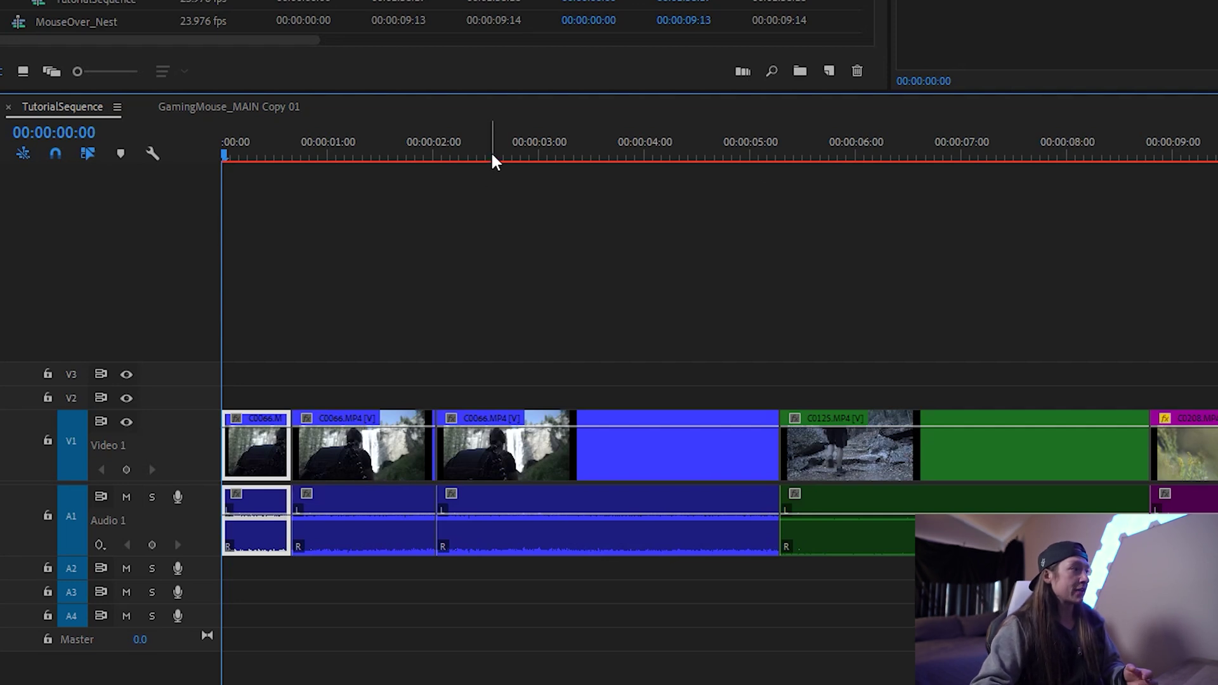
Cut the blue C0066 clip at 00:00:03:00 and 00:00:04:00 with Add Edit (Ctrl+K).
left_click(536, 153)
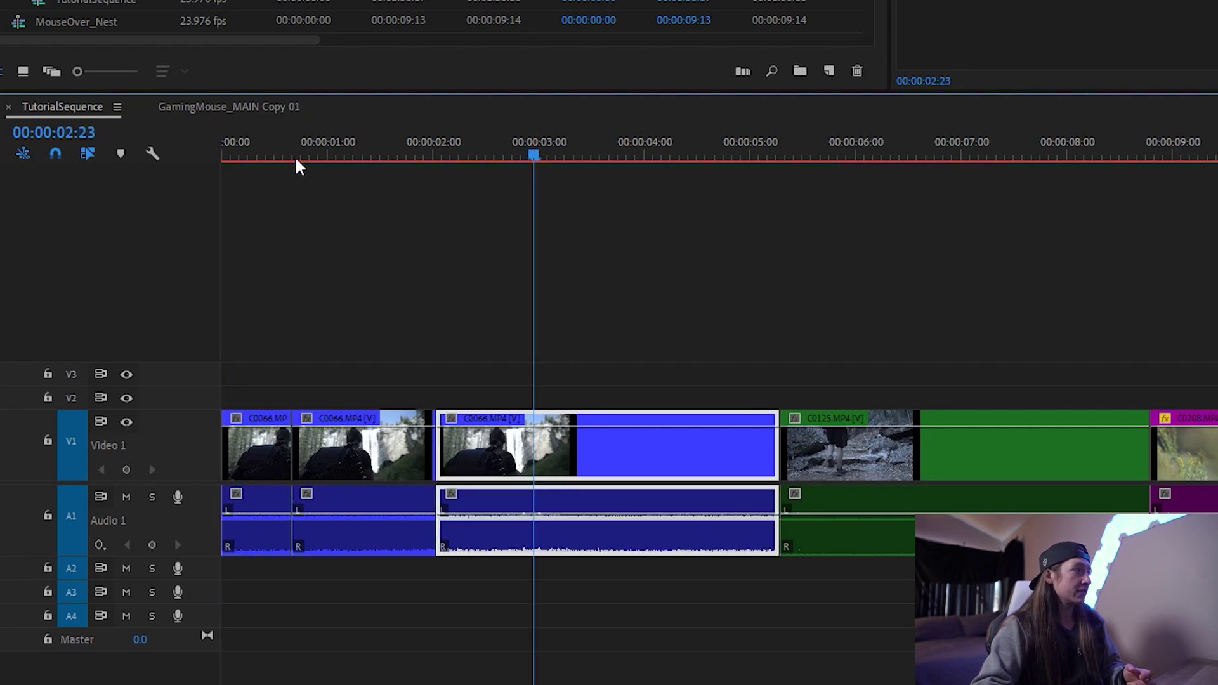
type("2")
left_click(512, 194)
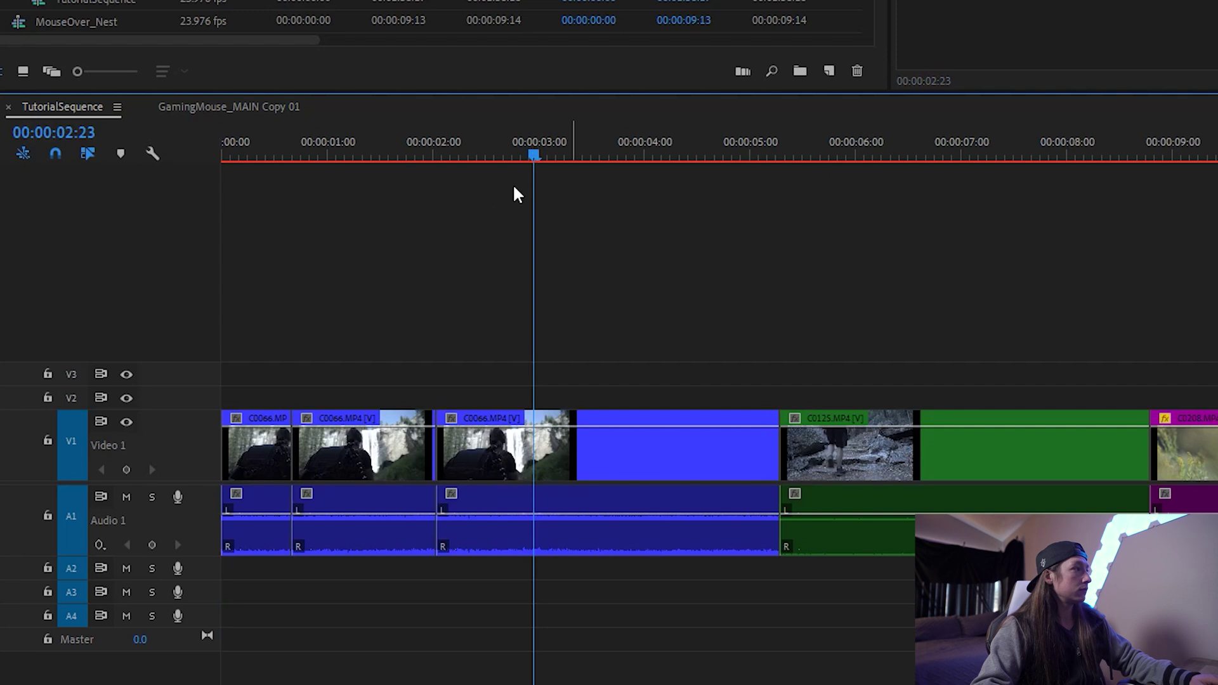
left_click(542, 155)
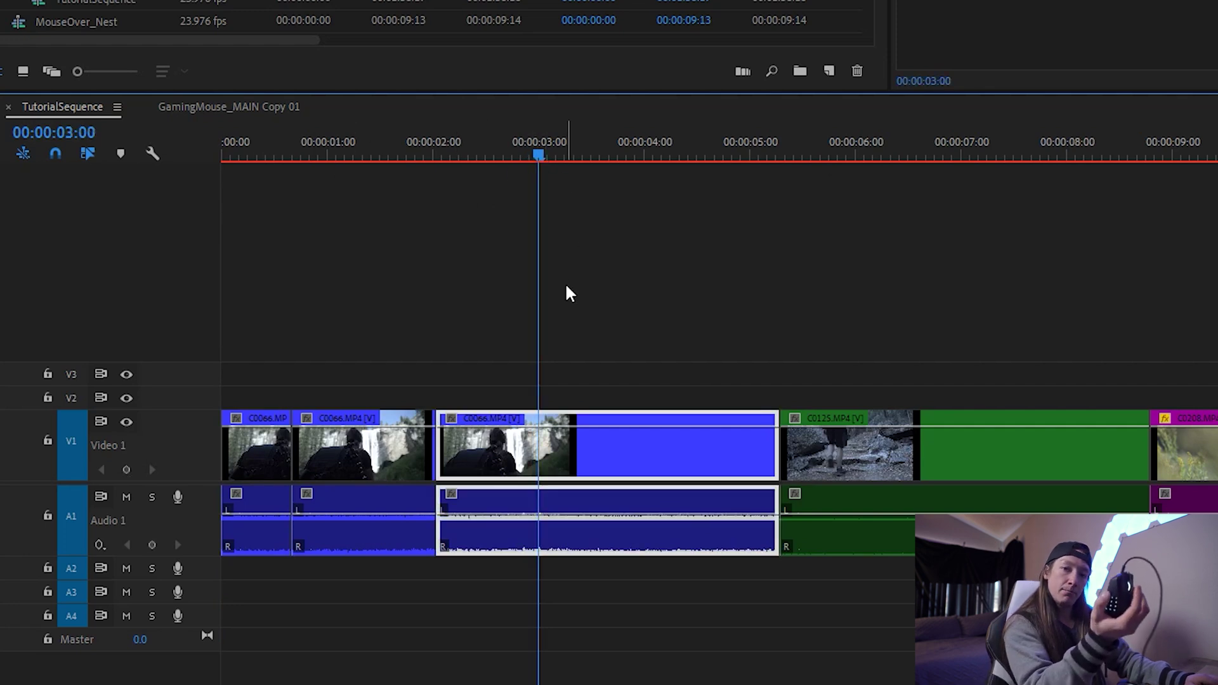
key("ctrl+k")
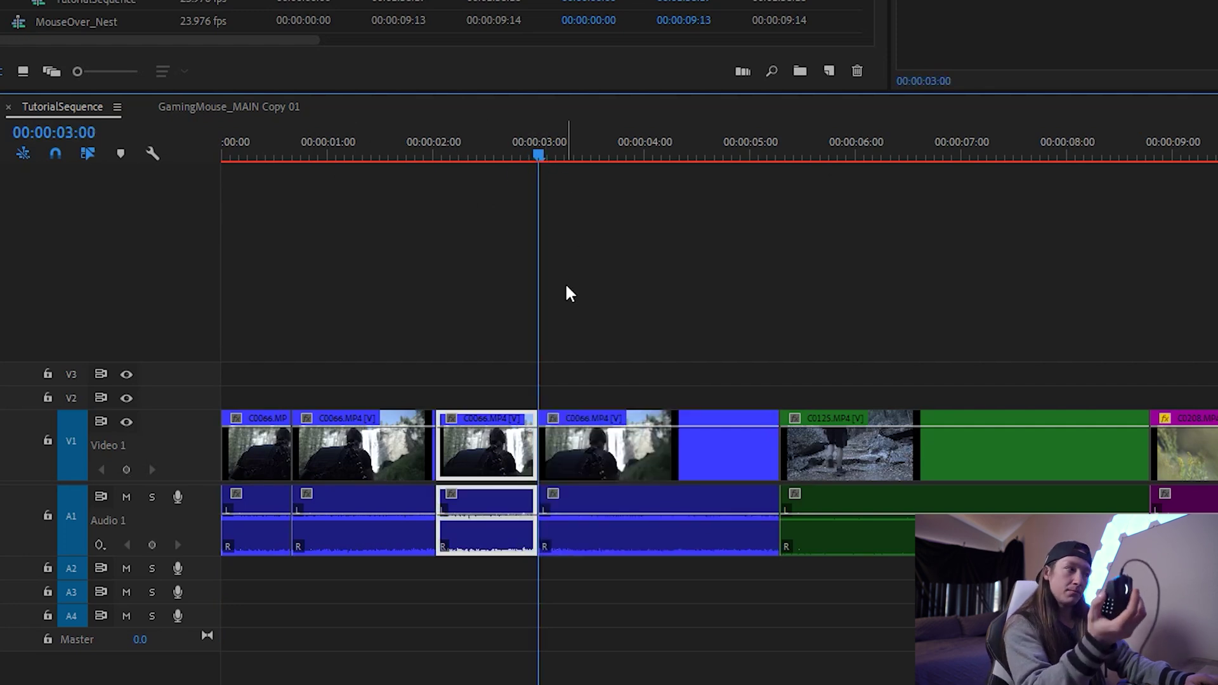
left_click(537, 157)
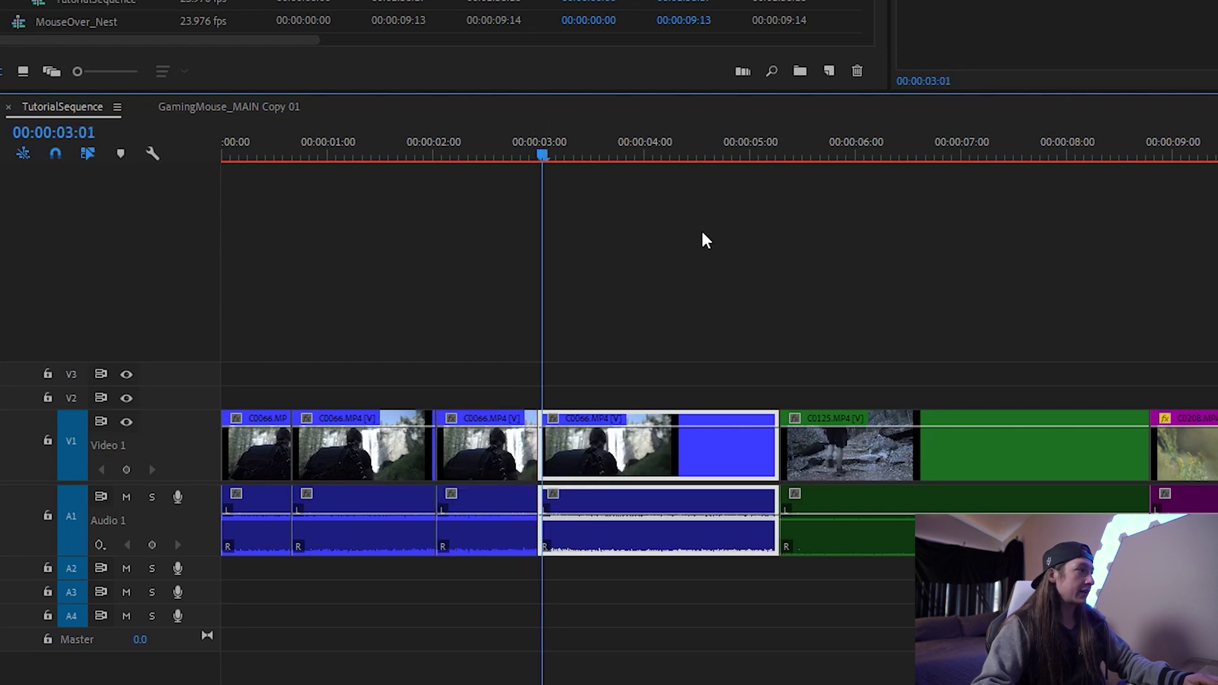
left_click(651, 156)
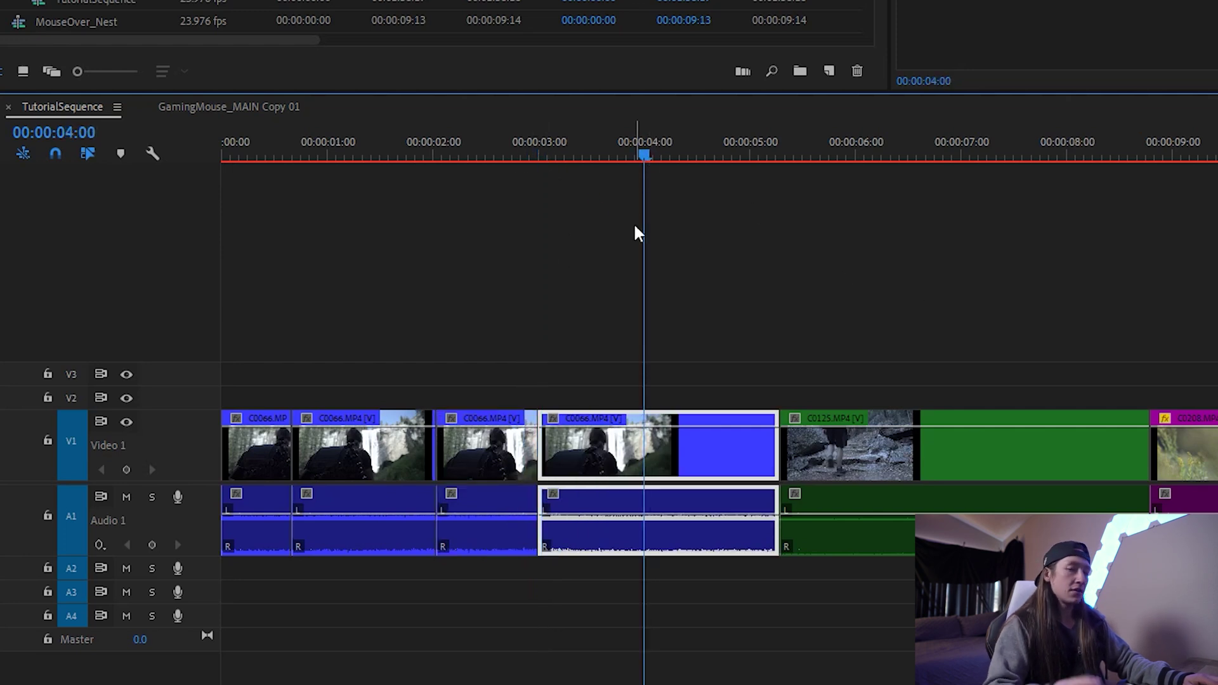
key("ctrl+k")
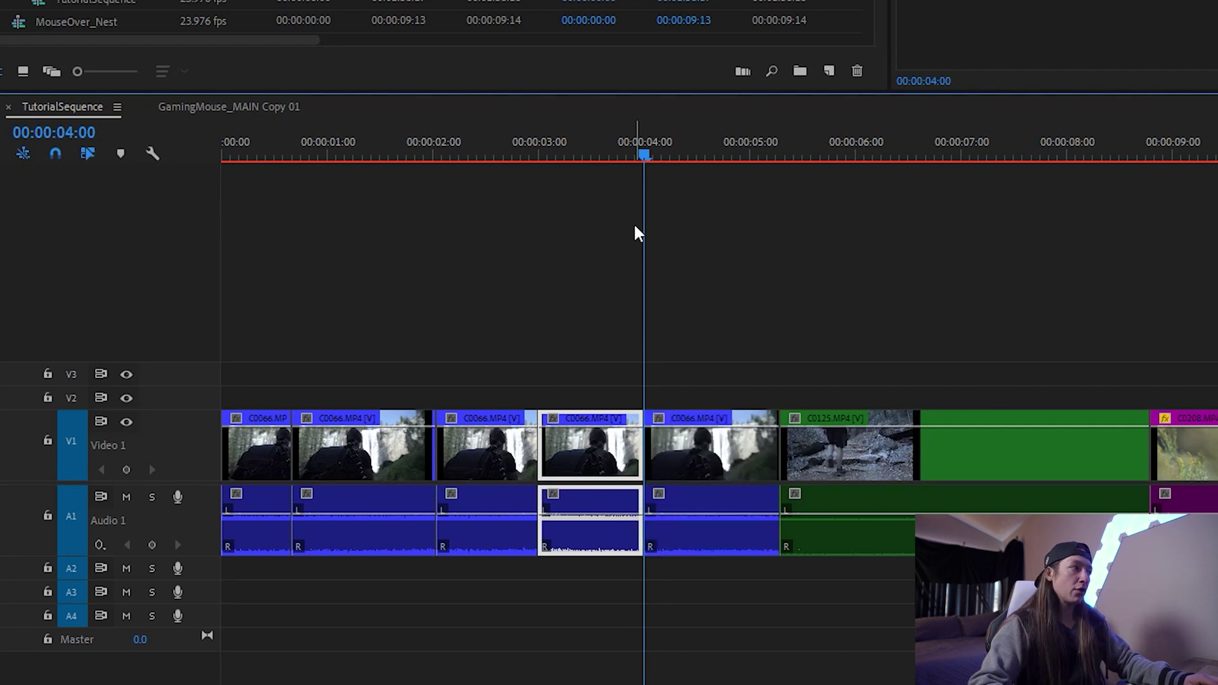
Unlink the green C0125 clip's video from its audio.
left_click(1037, 457)
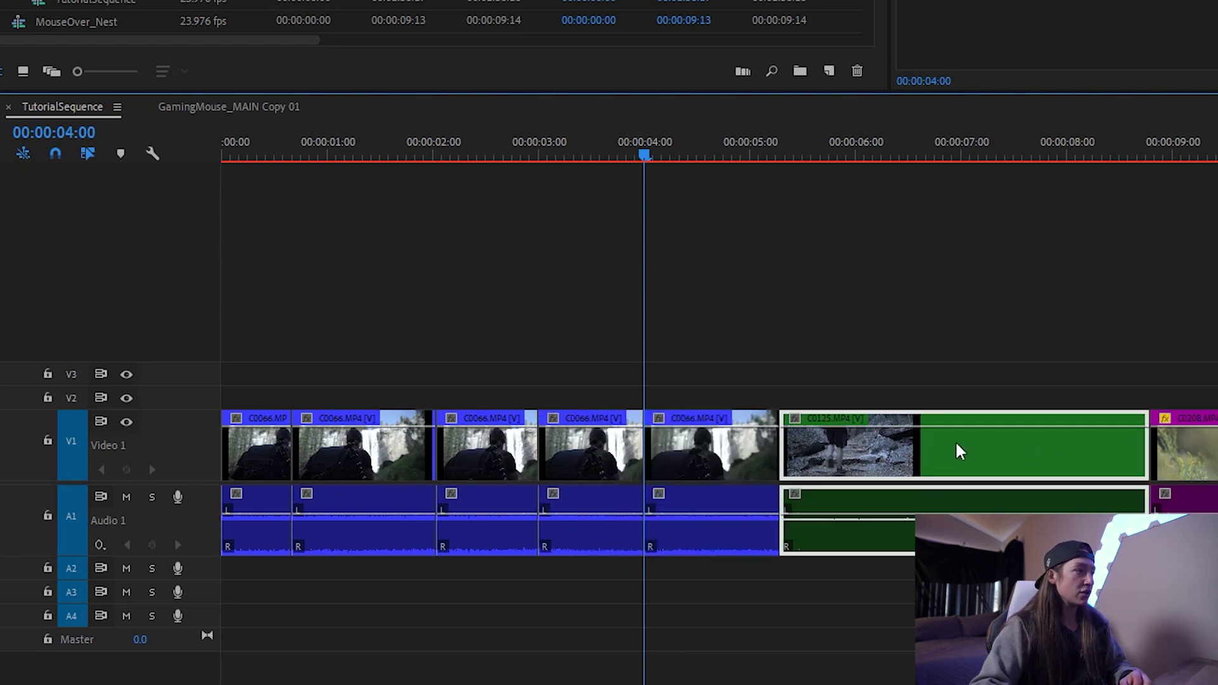
left_click(847, 155)
left_click(724, 149)
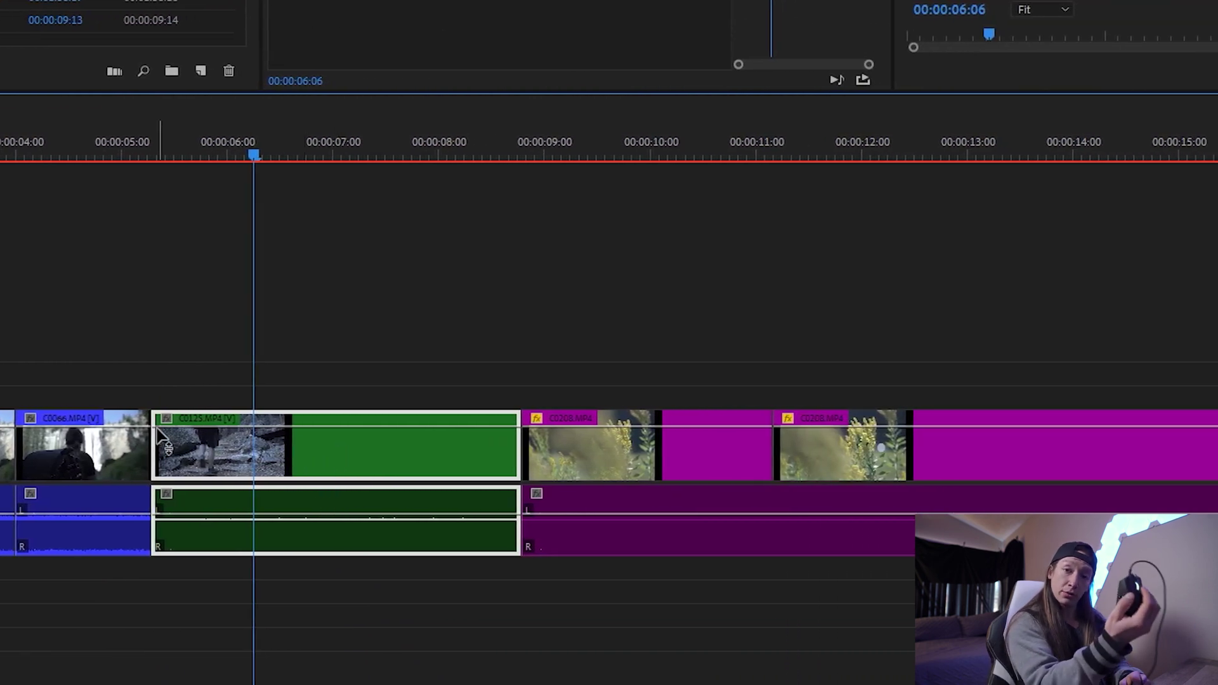
key("ctrl+l")
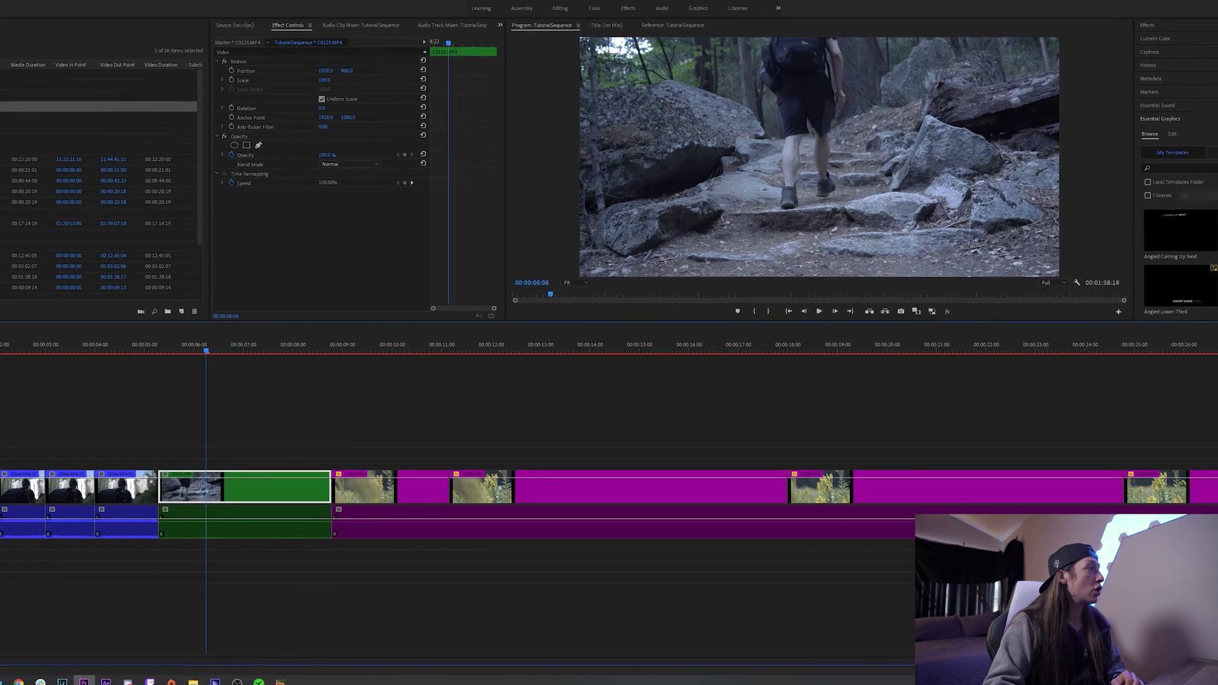
Load the Jags keyboard layout preset in Keyboard Shortcuts and apply it.
key("ctrl+alt+k")
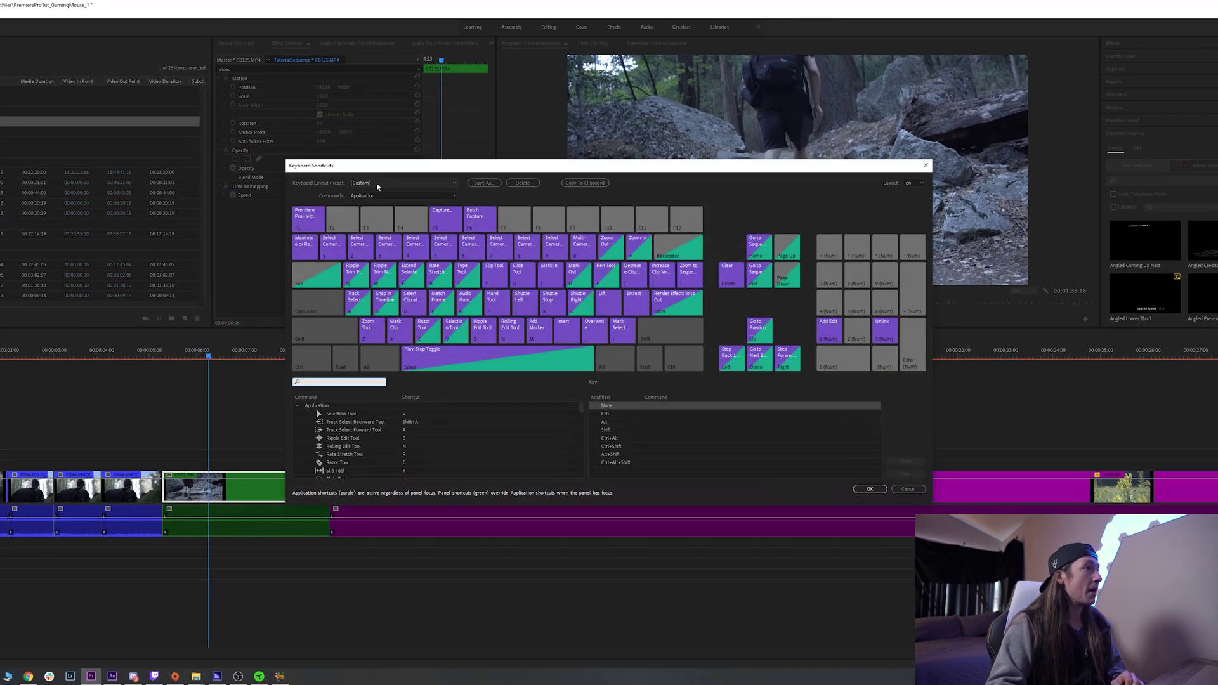
left_click(375, 231)
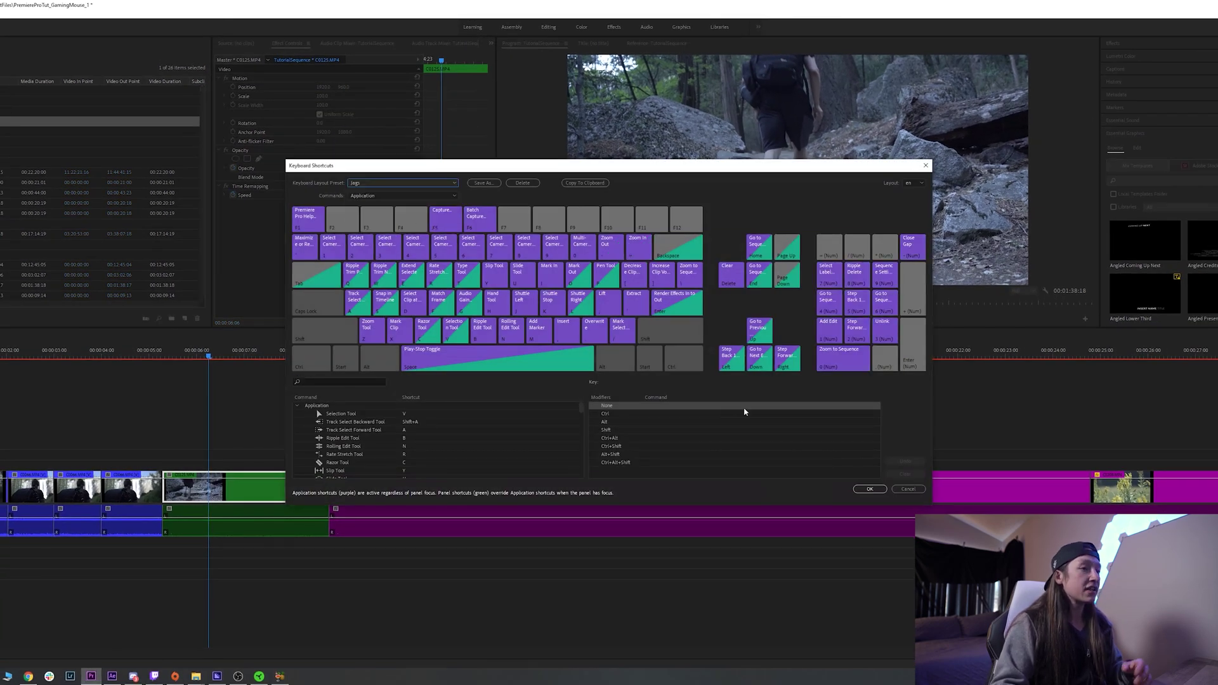
left_click(876, 490)
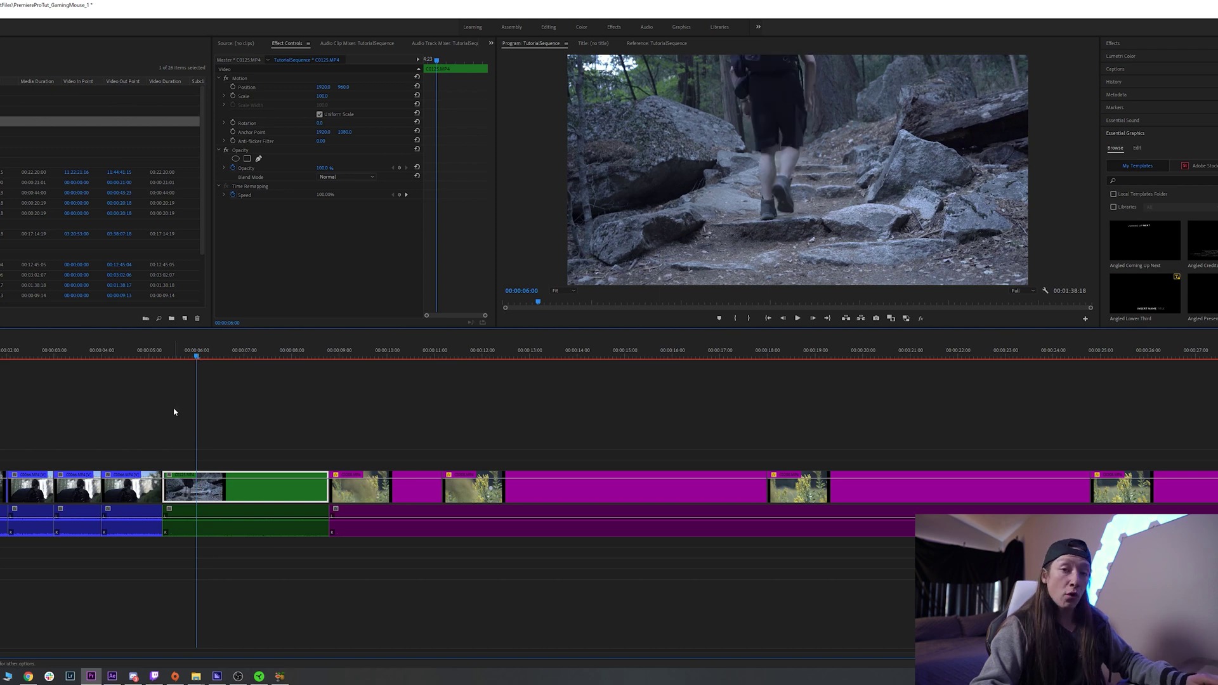
Zoom in, step the playhead to 00:00:06:21, and nudge the green clip's video five frames.
key("equal")
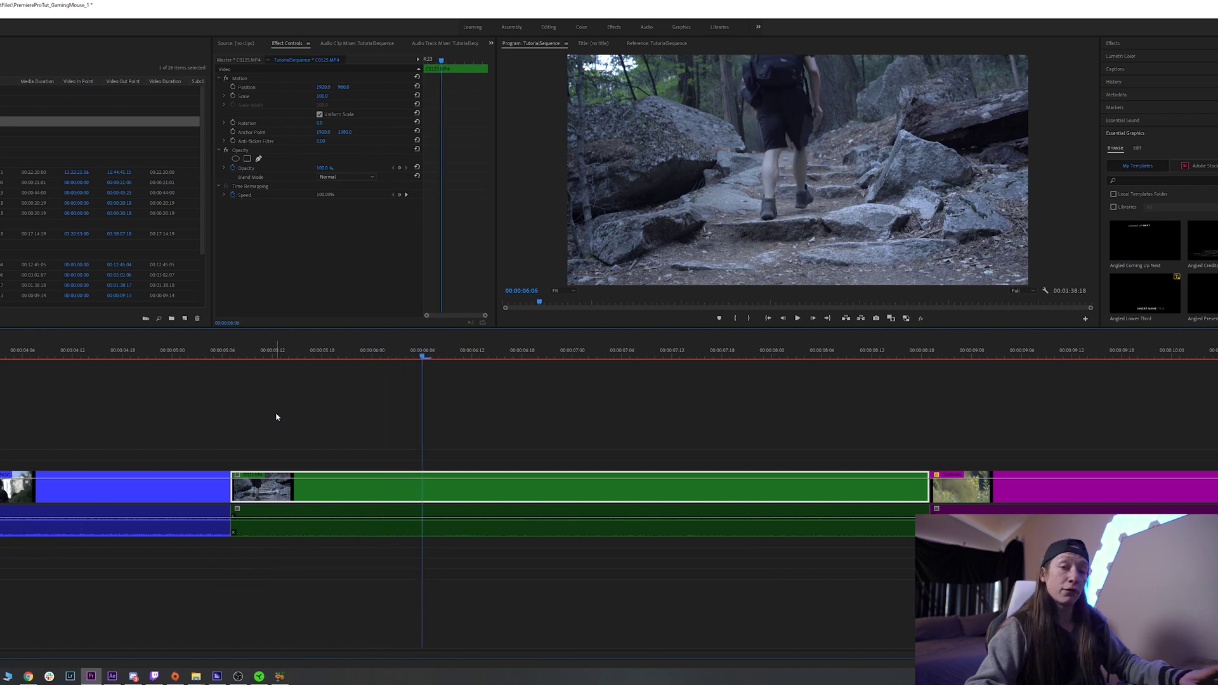
key("shift+KP_2")
key("shift+KP_2")
key("shift+KP_2")
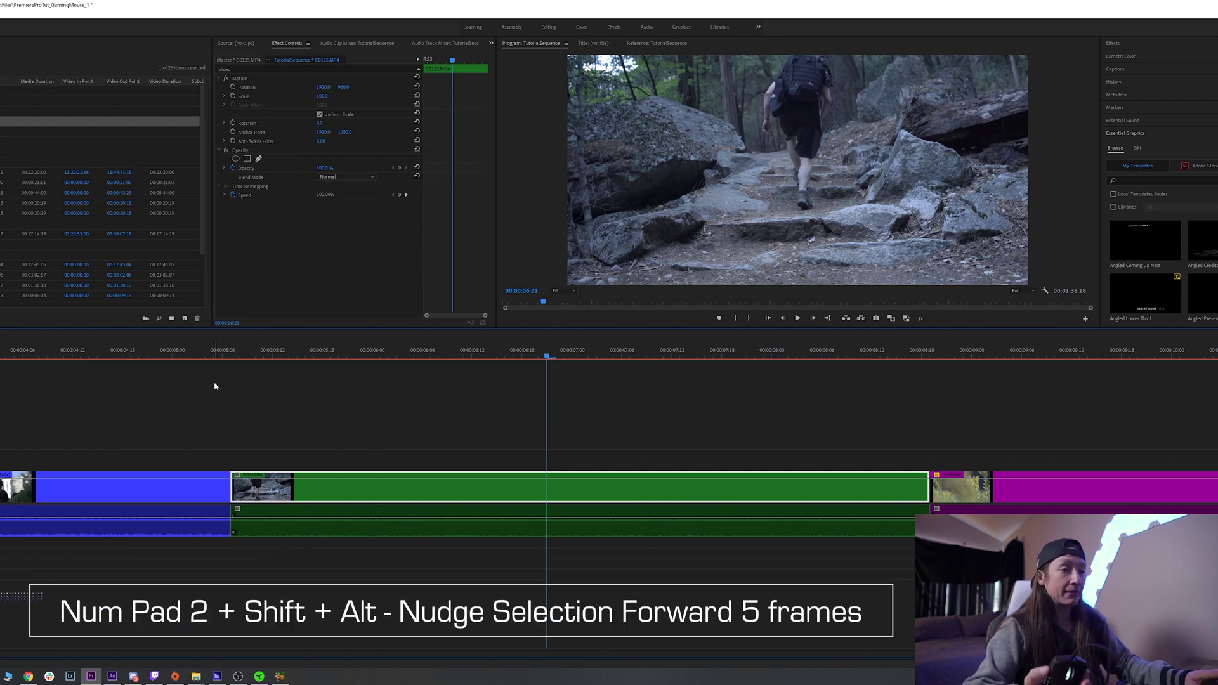
key("alt+shift+KP_2")
key("alt+shift+KP_2")
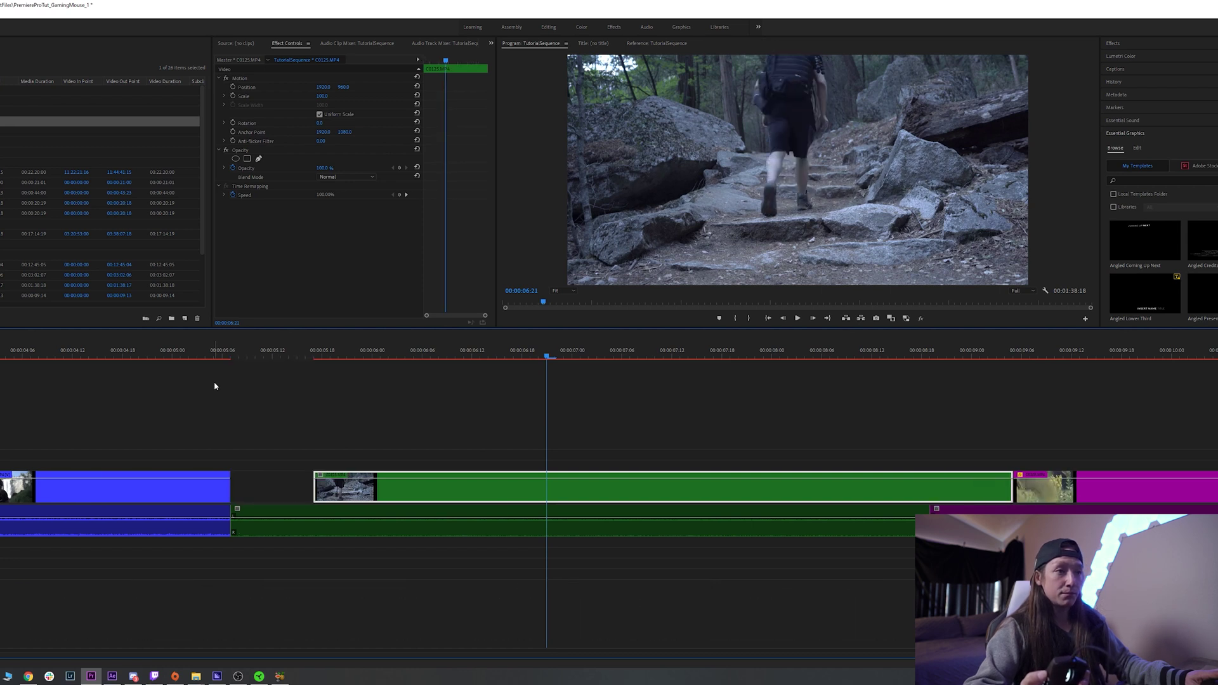
key("alt+shift+Left")
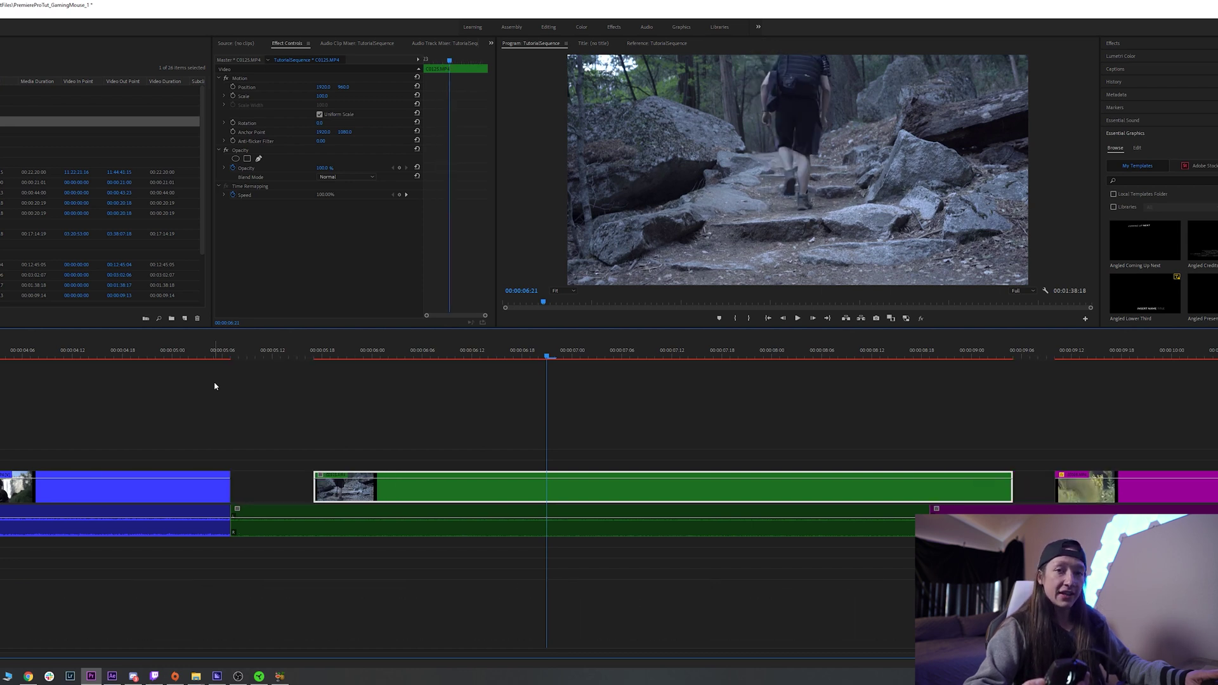
left_click(214, 386)
key("ctrl+z")
key("ctrl+z")
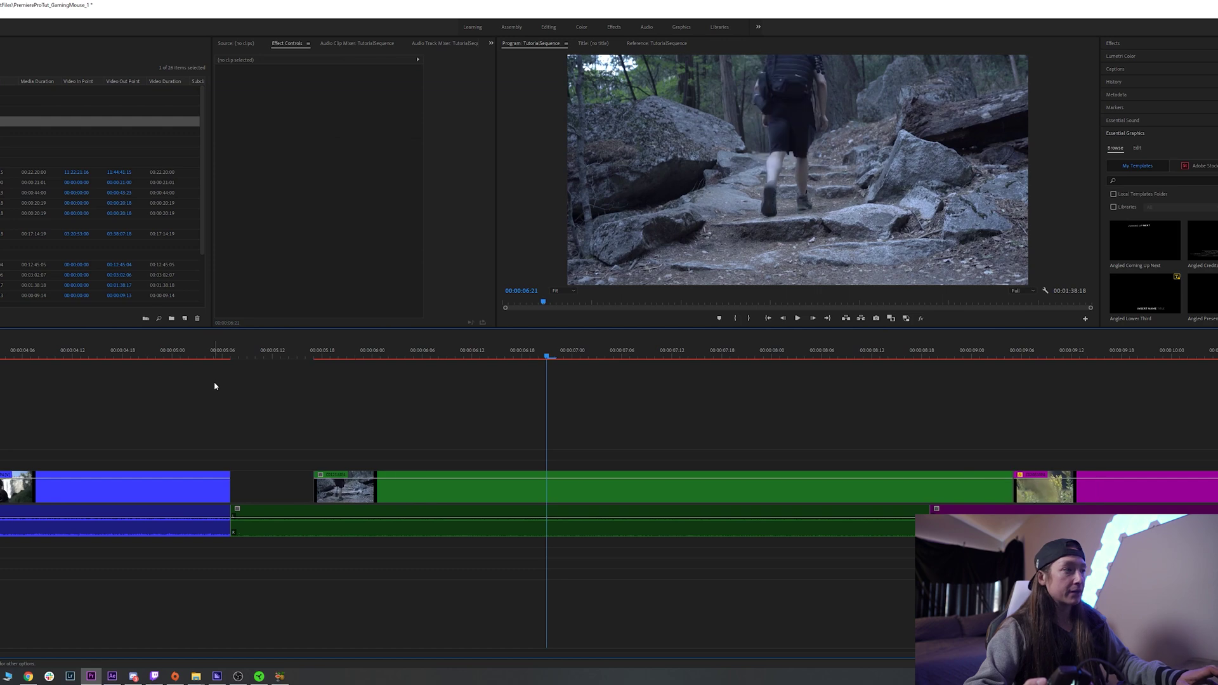